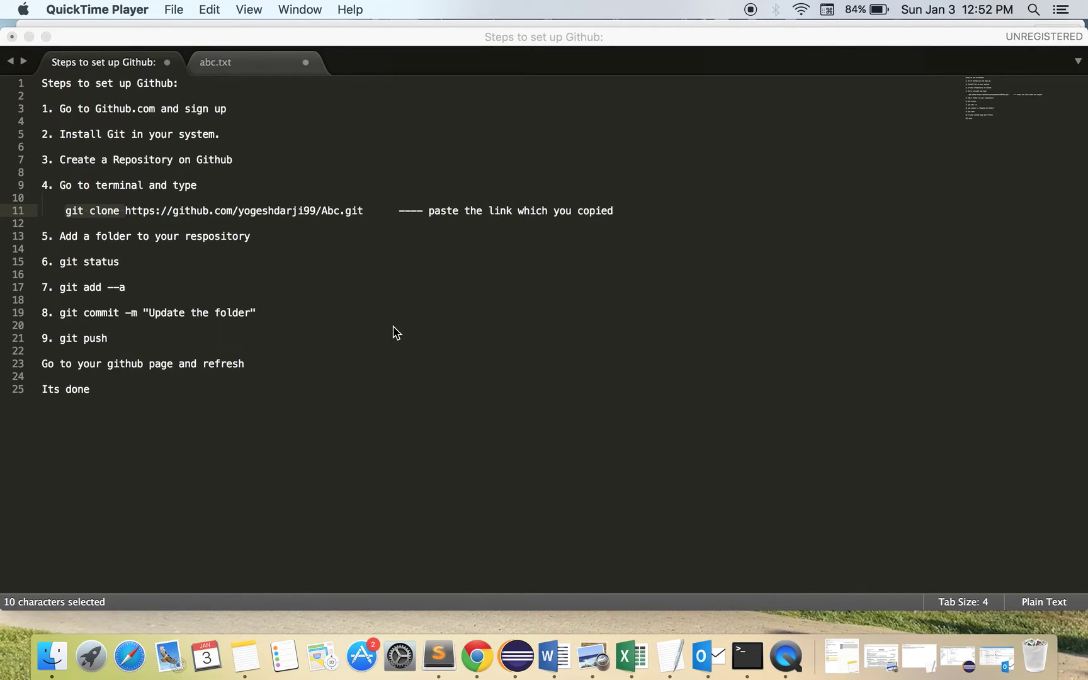
Review the first setup notes steps: sign up, install Git, create a GitHub repository.
click(86, 147)
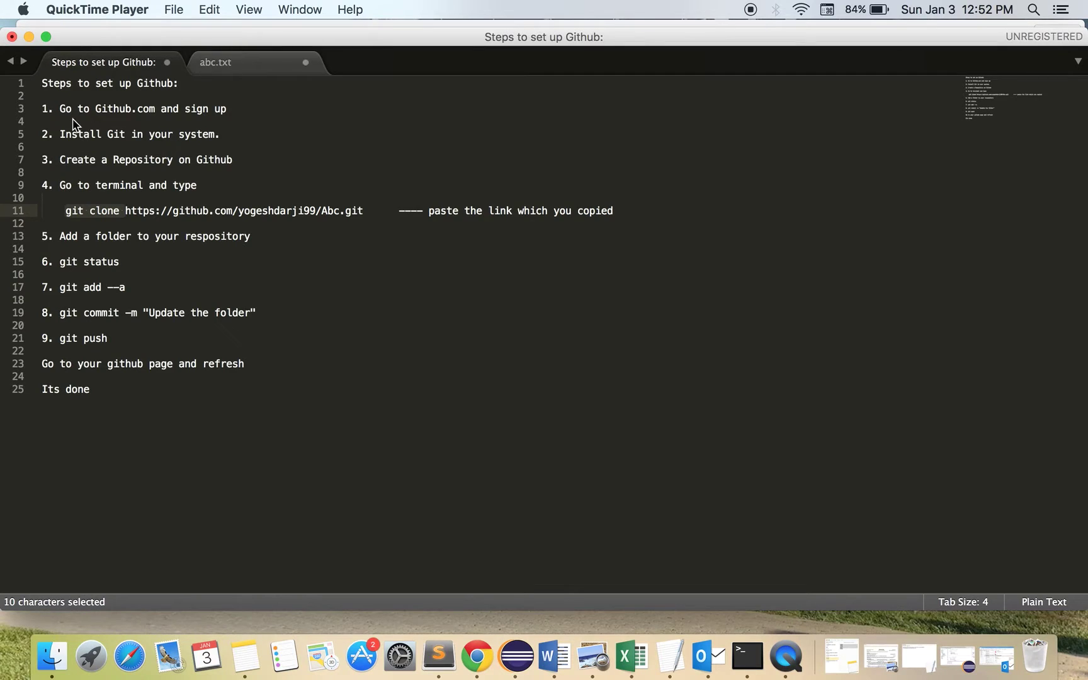
drag(59, 109, 240, 116)
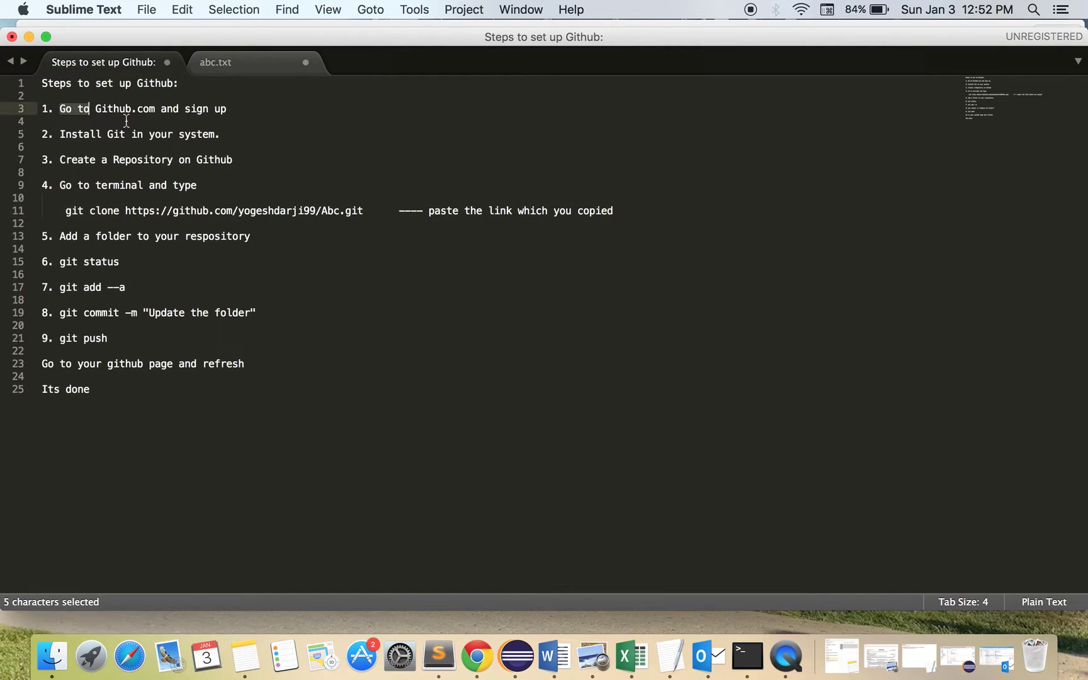
click(240, 113)
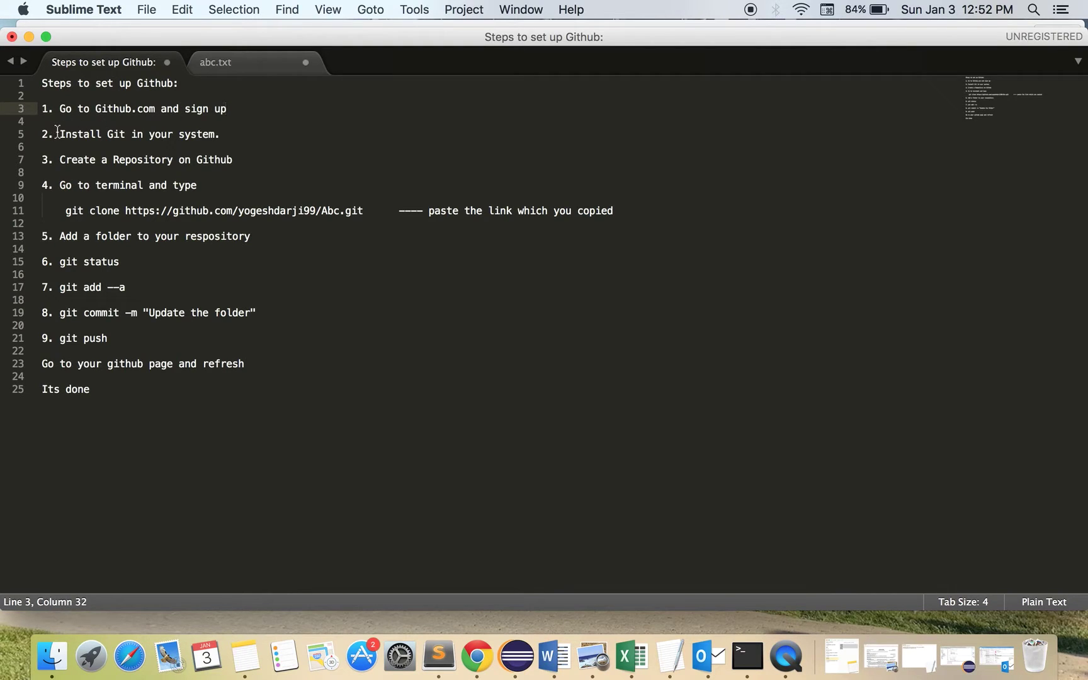
click(59, 132)
key(shift+Up)
shift+click(221, 134)
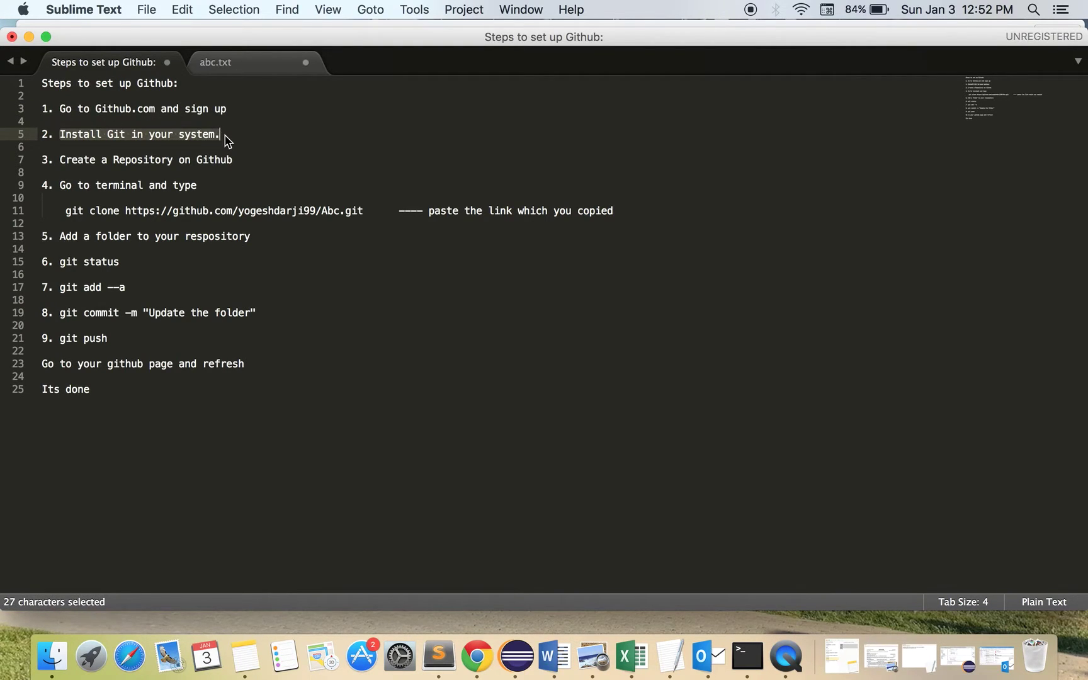
click(223, 136)
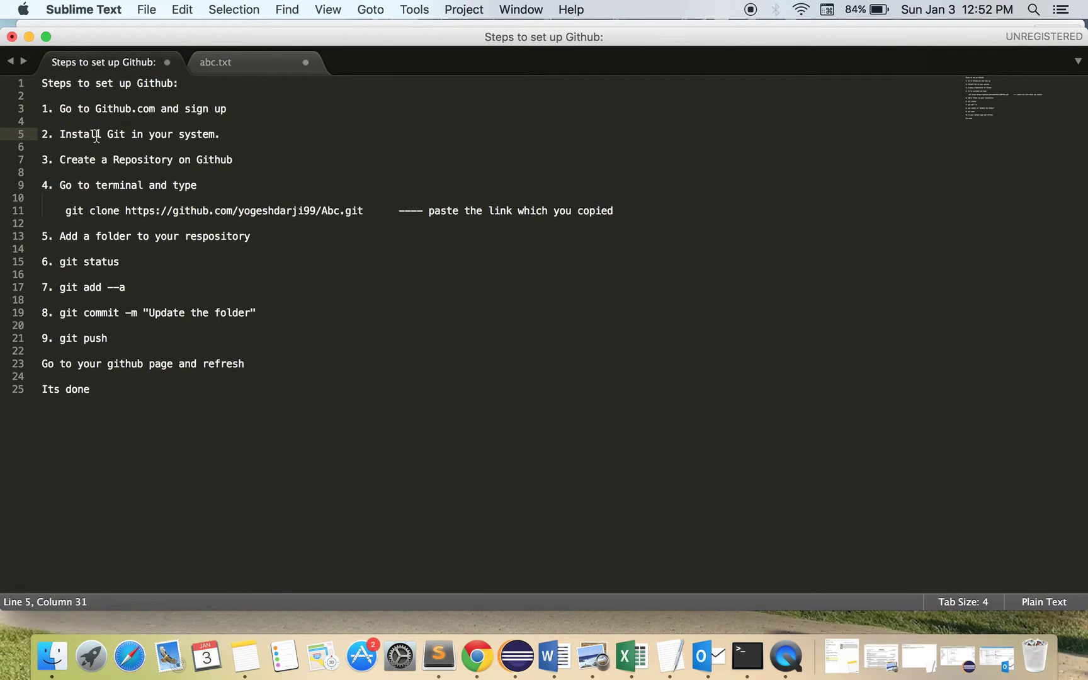
drag(96, 134, 141, 138)
click(125, 150)
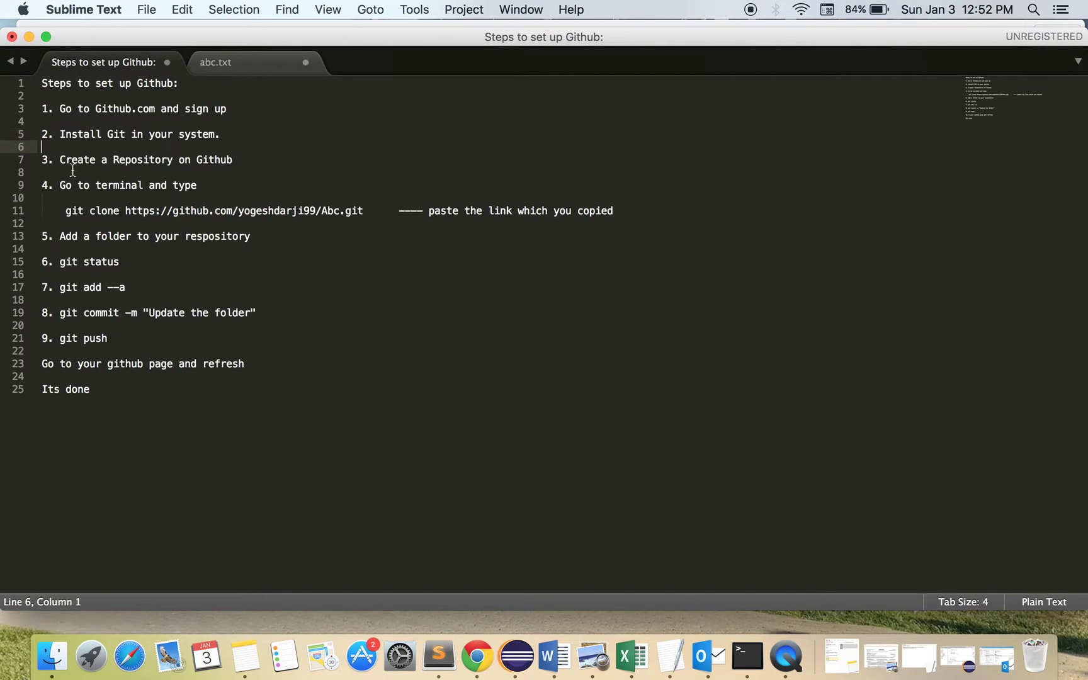
drag(63, 161, 252, 159)
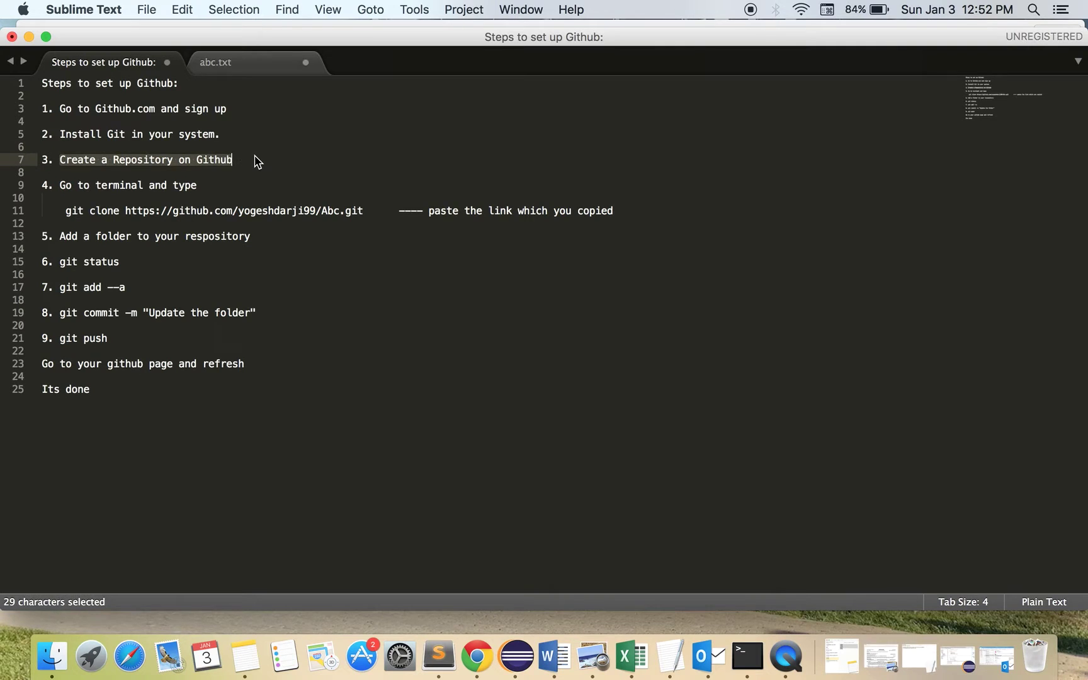
click(255, 160)
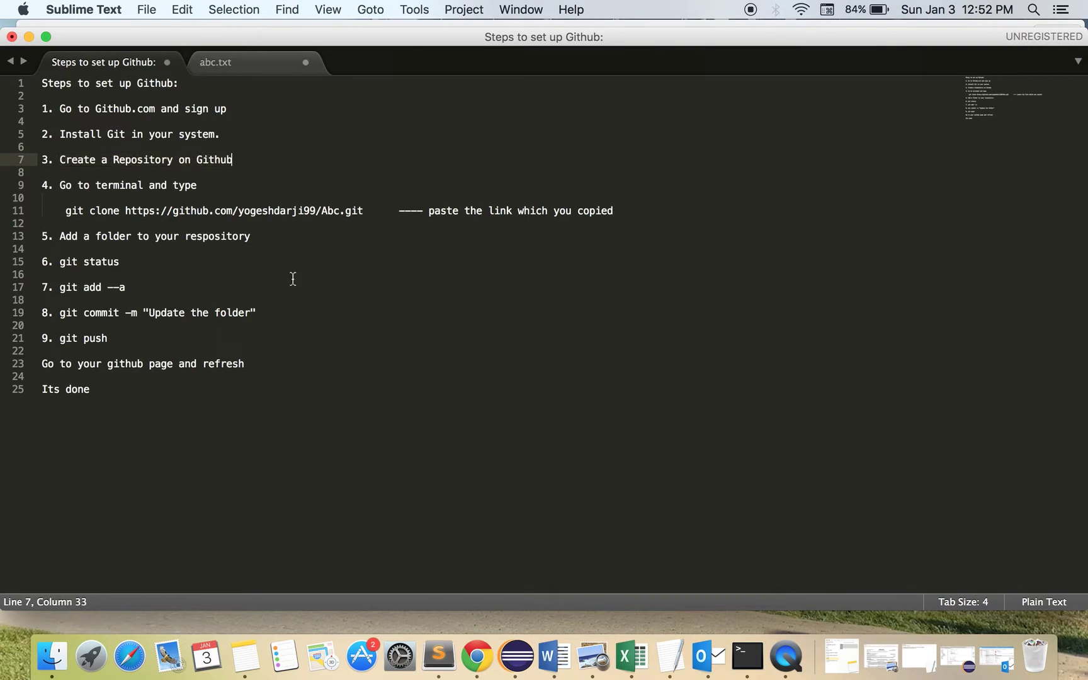
Go from the avatar menu to the profile's Repositories tab and start a new repository.
click(478, 652)
scroll(822, 248, up, 2)
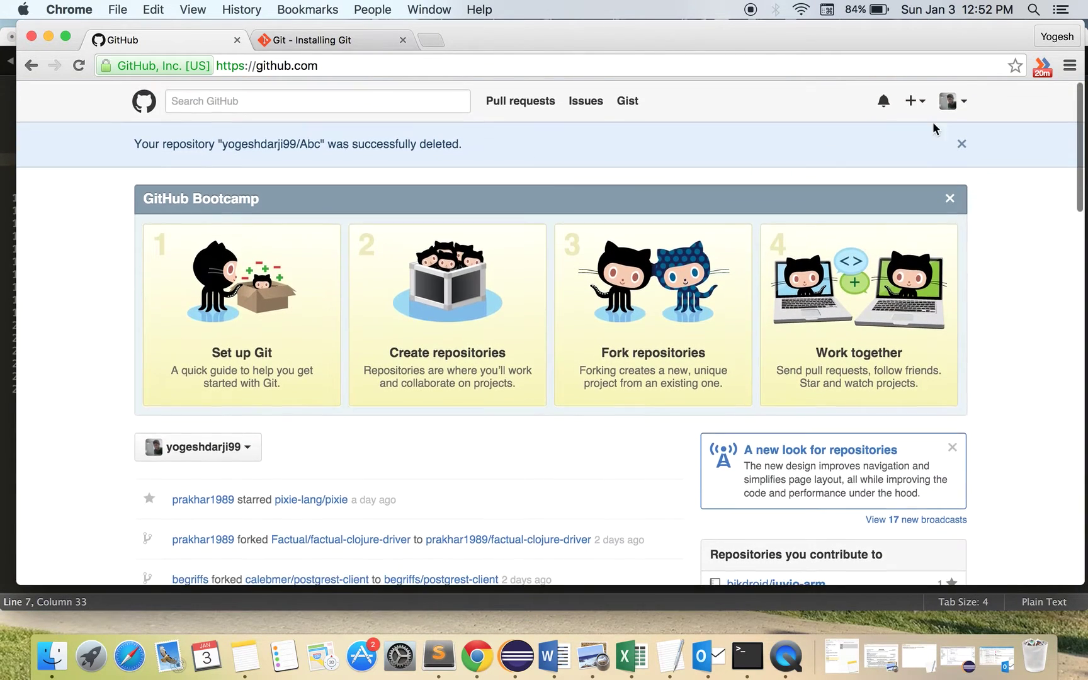
click(958, 113)
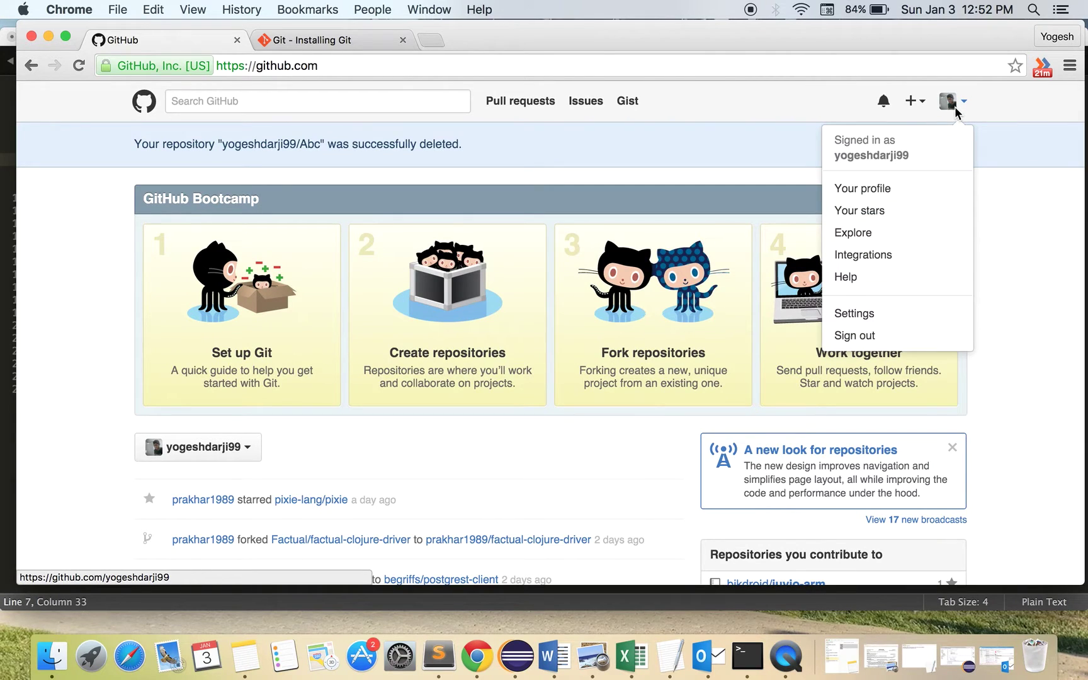
click(909, 196)
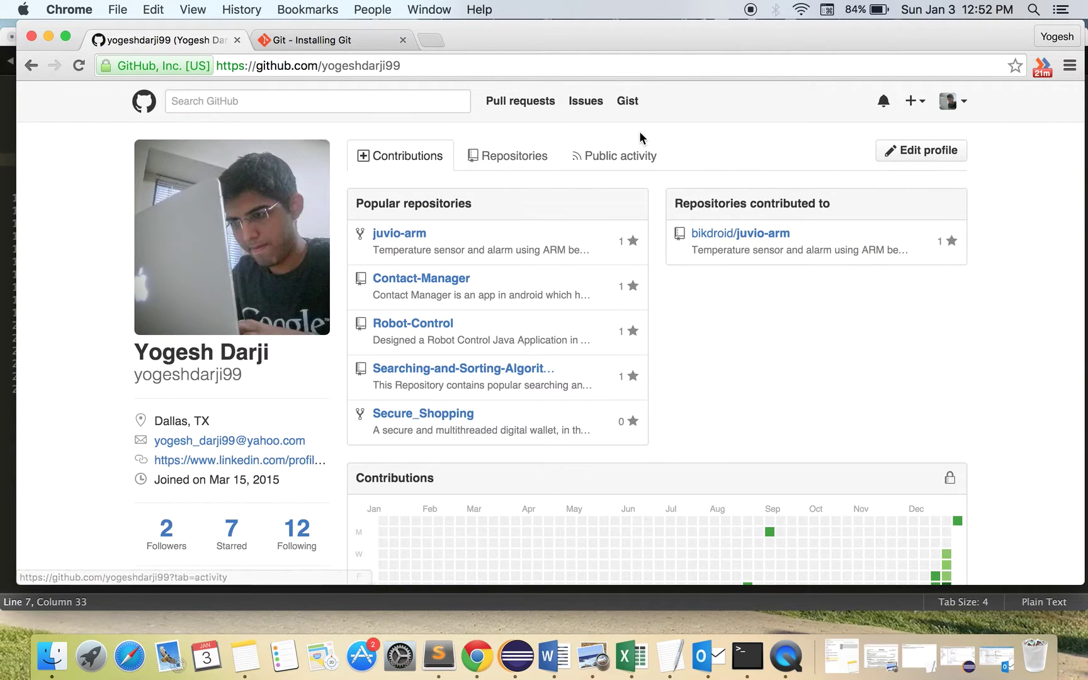
click(515, 155)
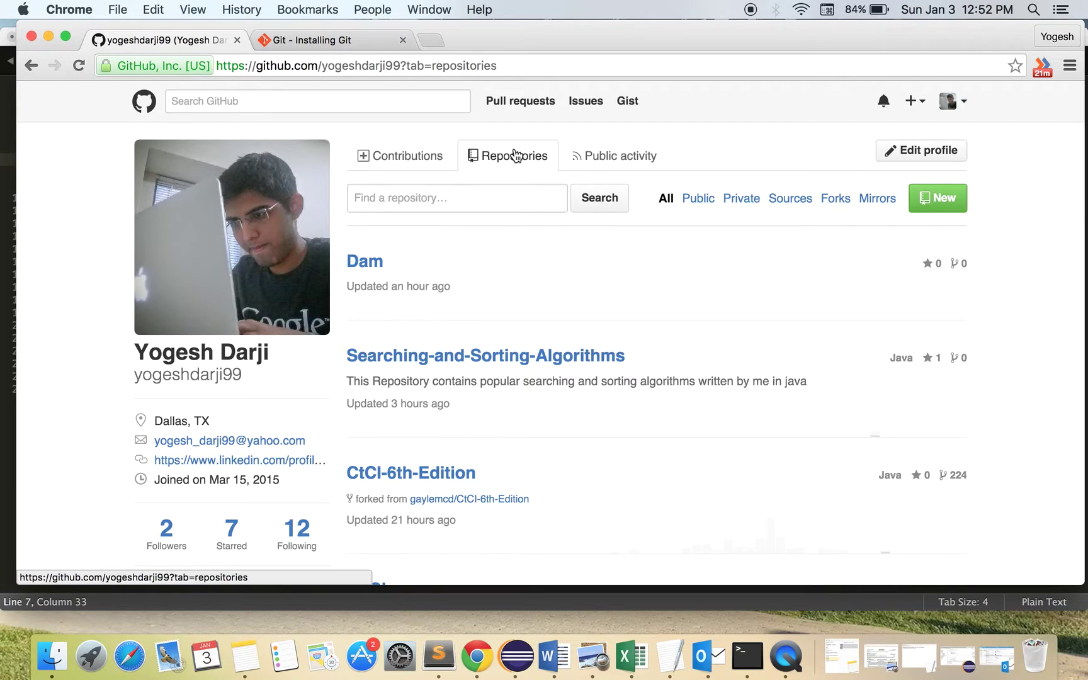
click(501, 201)
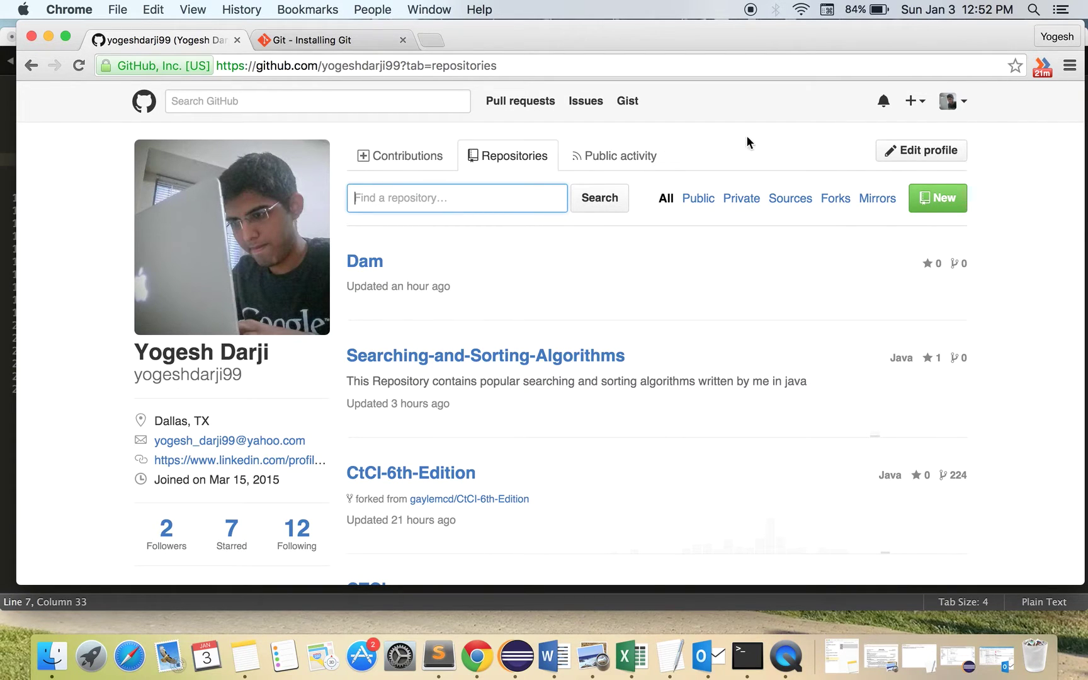
click(922, 202)
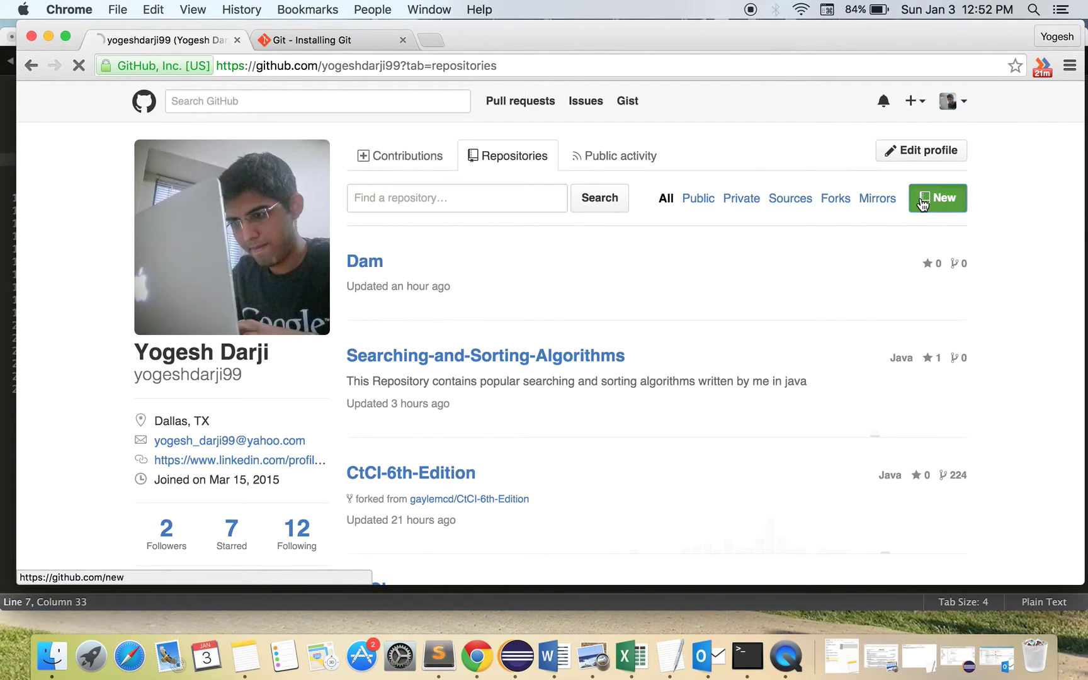
text(Abc)
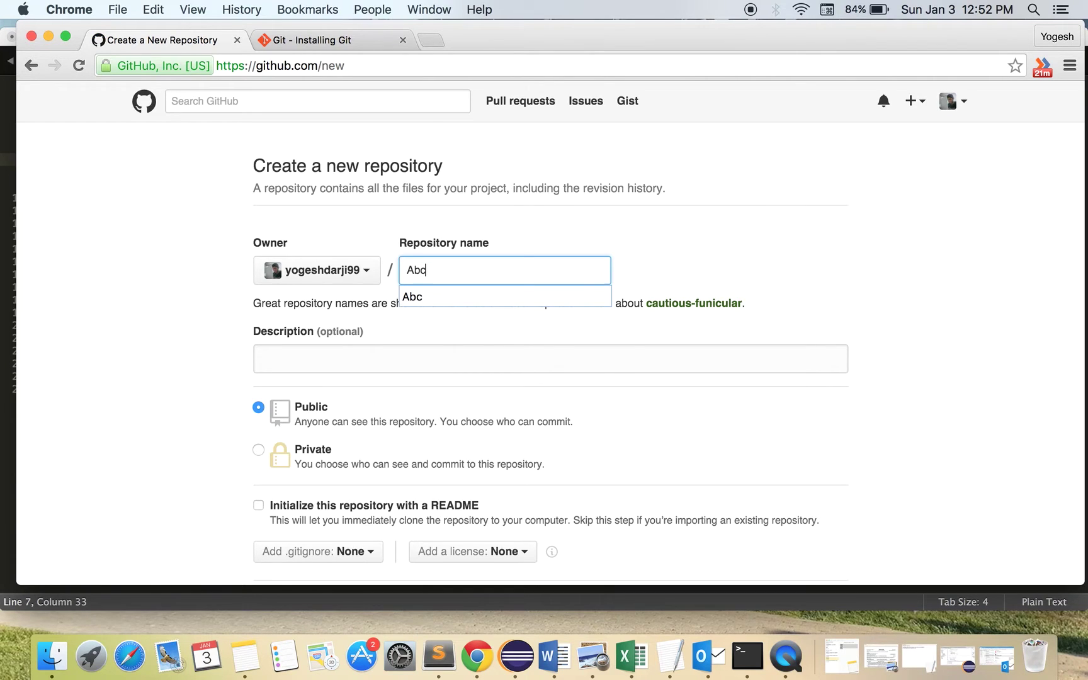
Create public repository Abc with description 'Created a test repo' and a README.
click(645, 232)
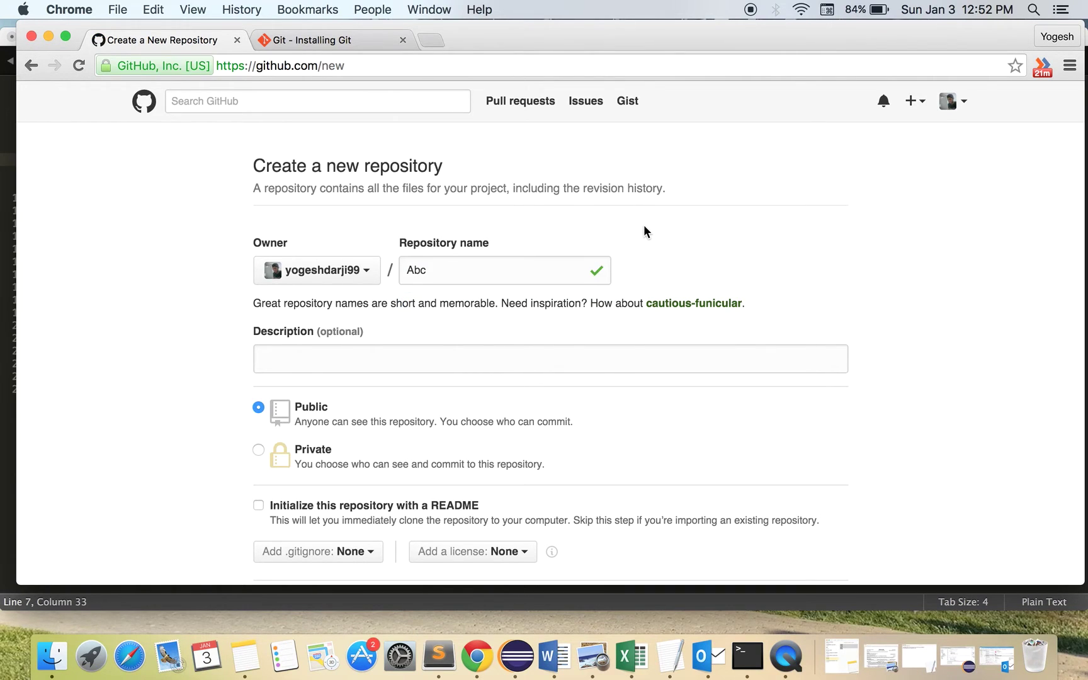
click(464, 352)
text(Cr)
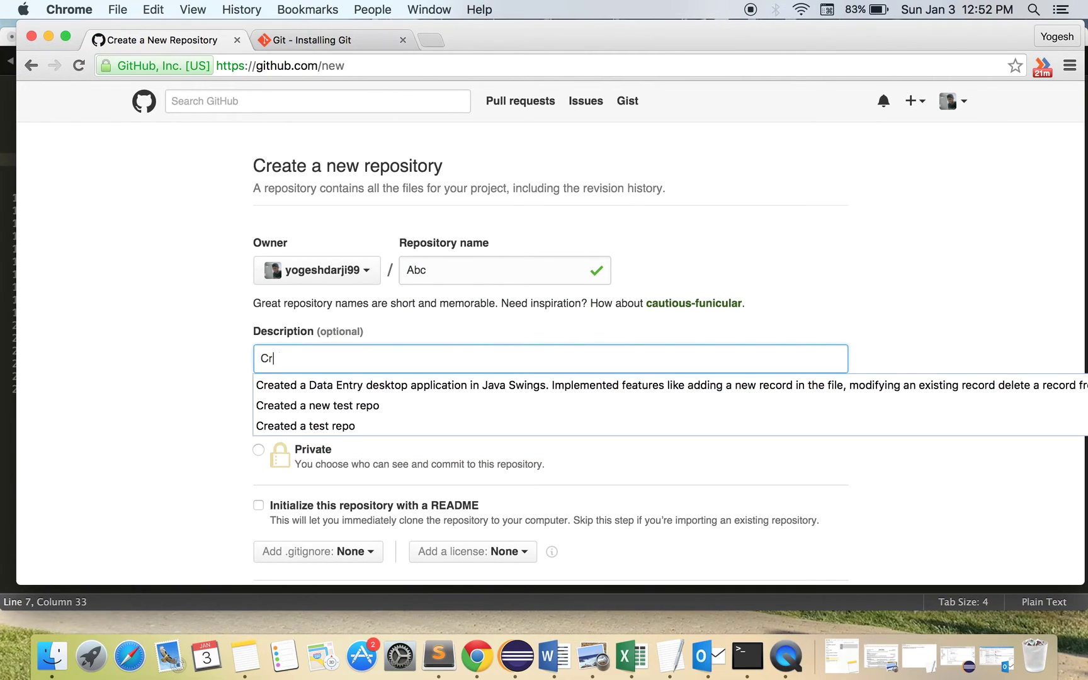
text(eate a)
key(BackSpace)
key(BackSpace)
text(a test repo)
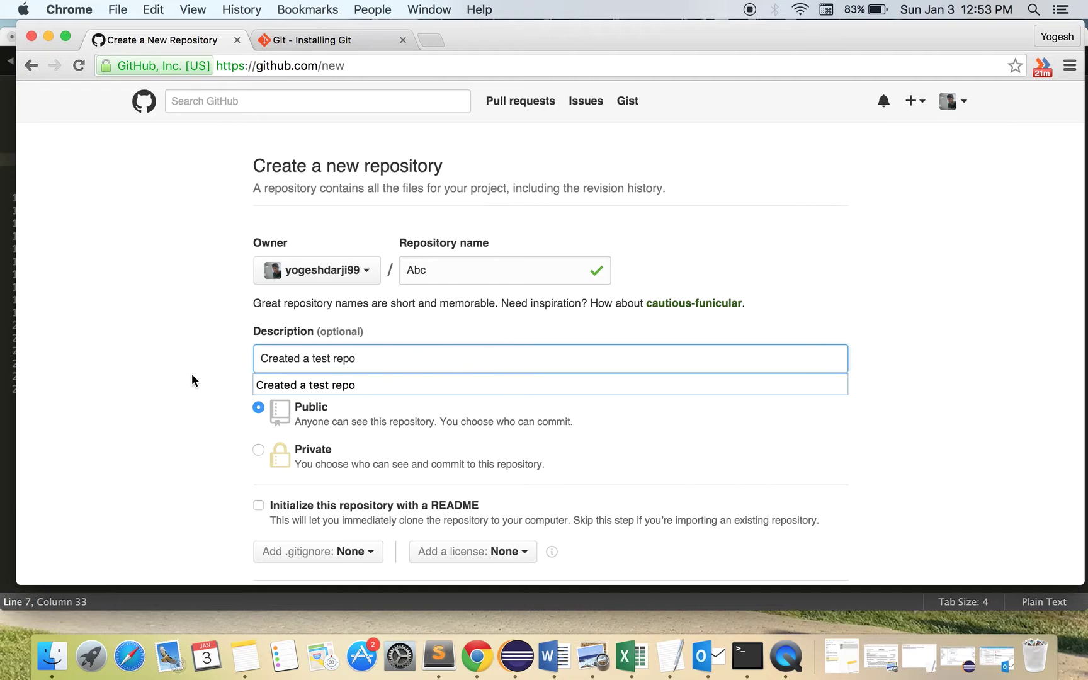
click(192, 380)
scroll(192, 380, down, 3)
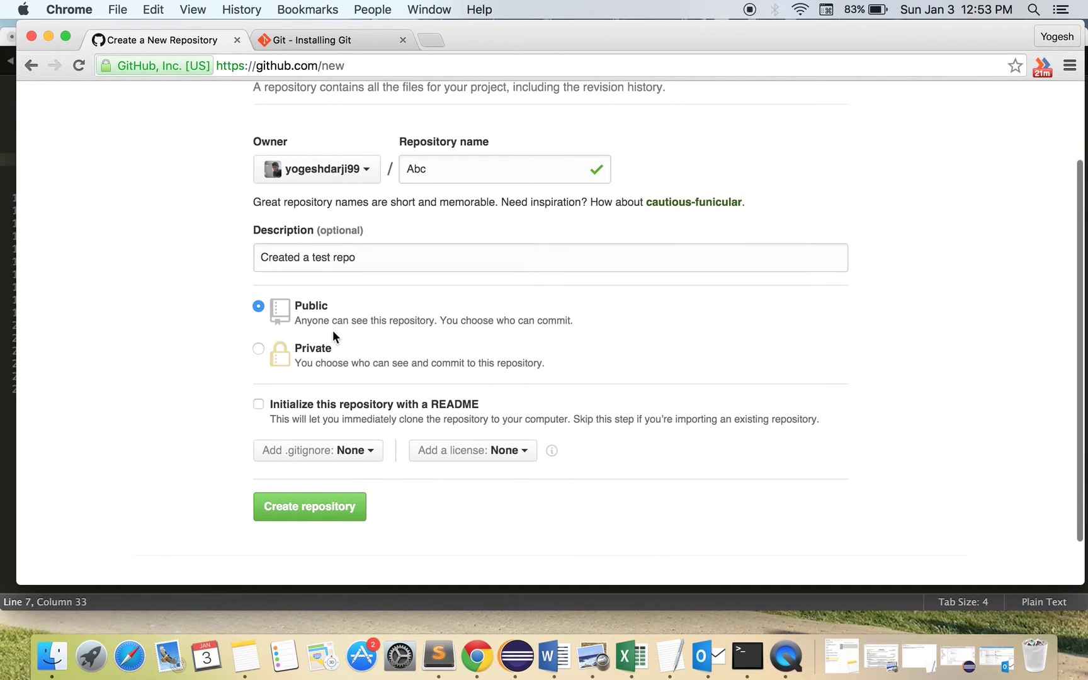
scroll(209, 399, down, 2)
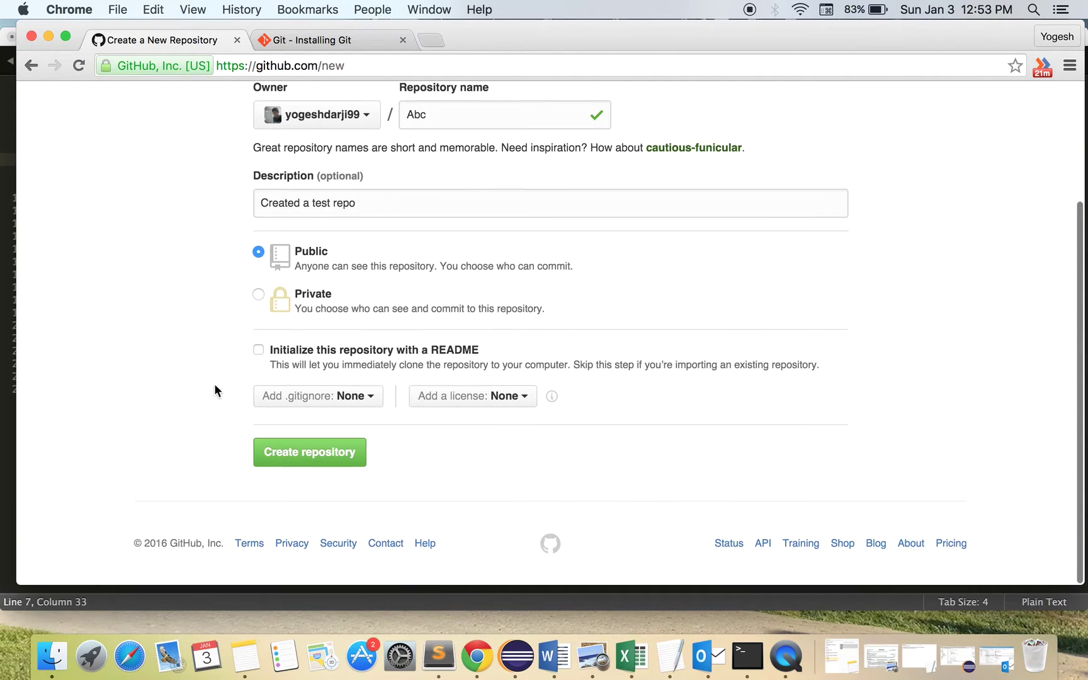
click(257, 350)
scroll(164, 408, up, 1)
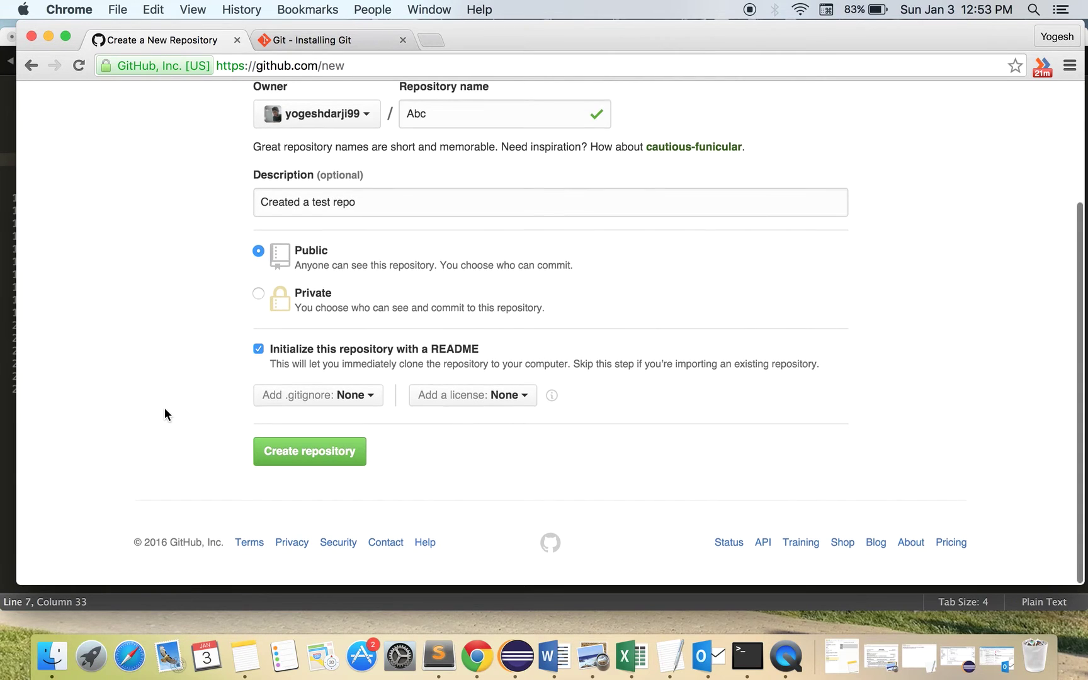
click(295, 458)
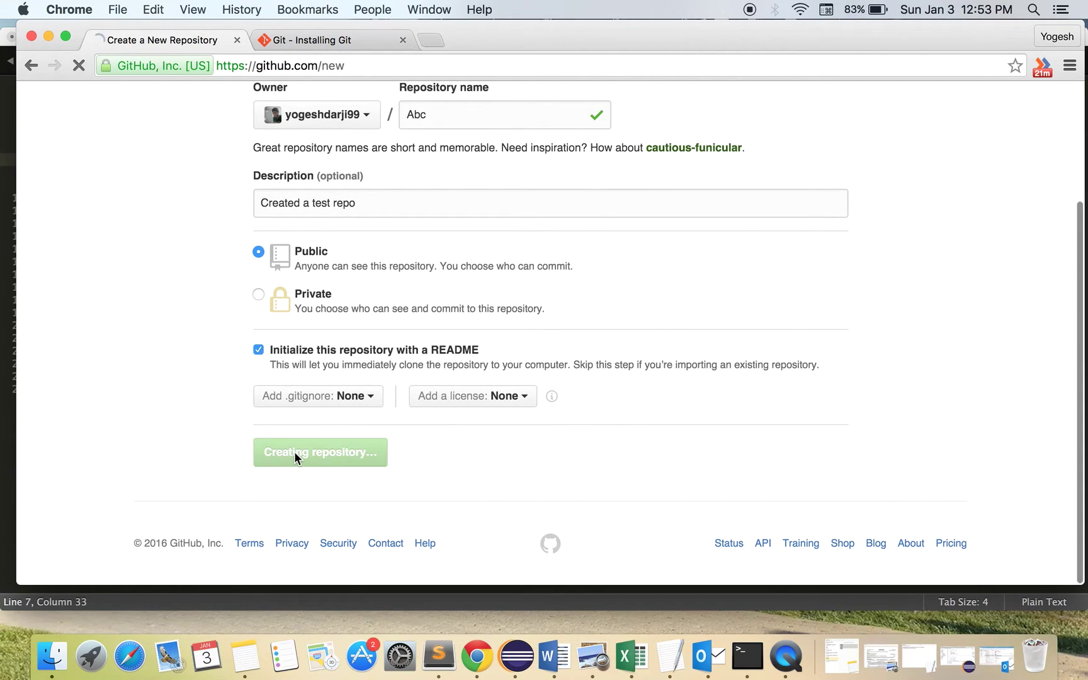
scroll(90, 423, down, 4)
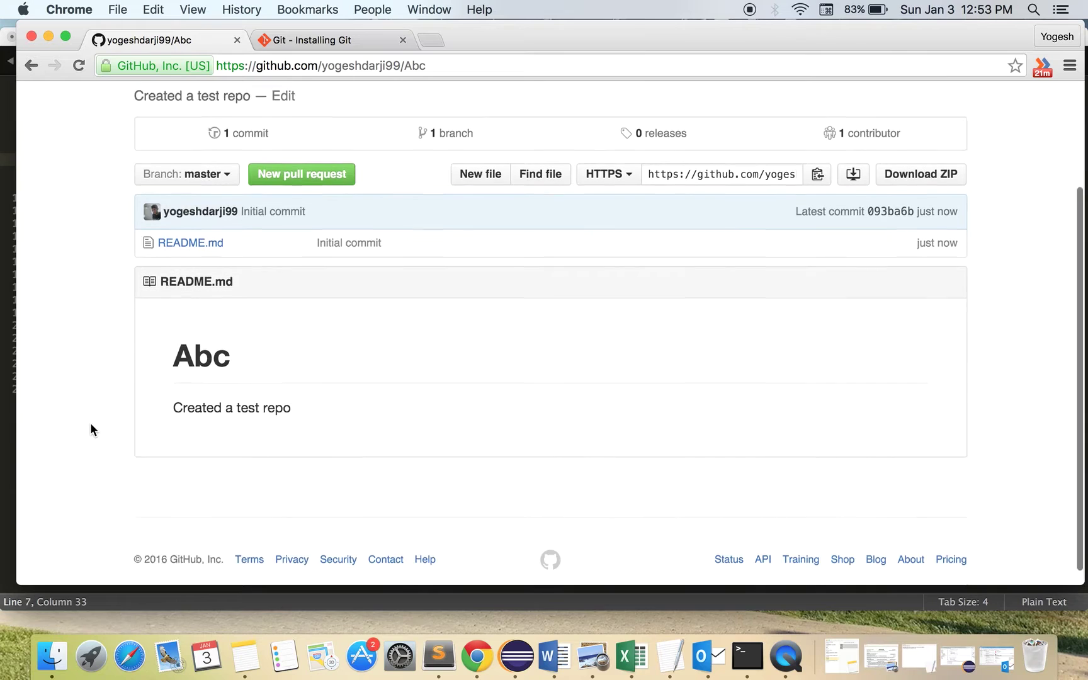
Select the repository step and the git clone command in the notes, then return to Chrome.
click(438, 655)
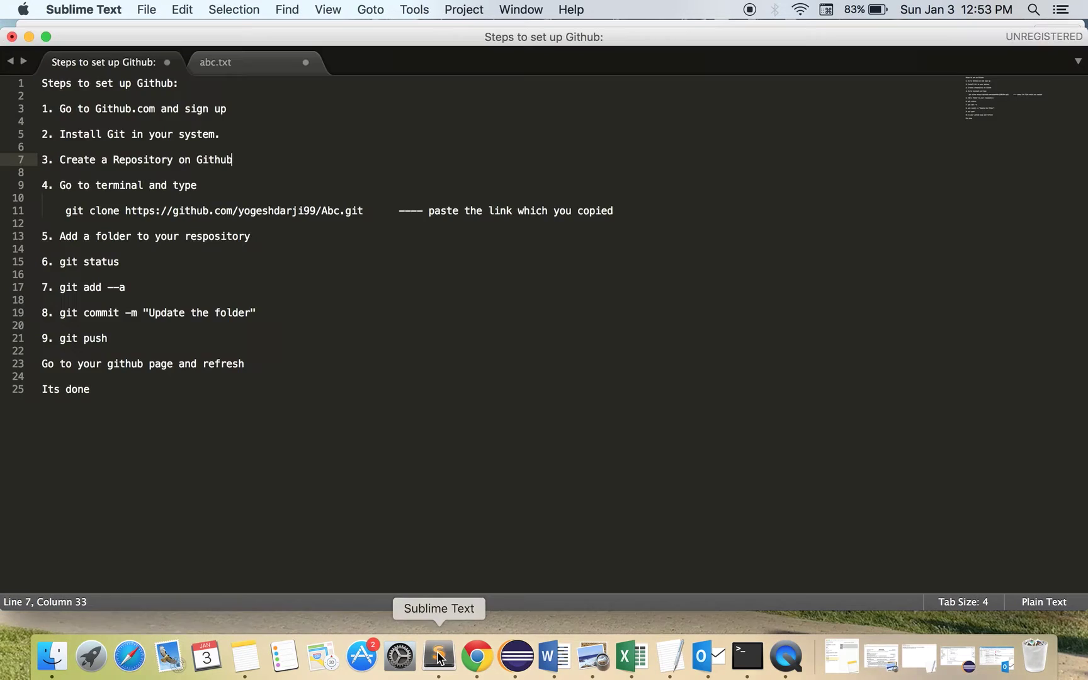
click(190, 210)
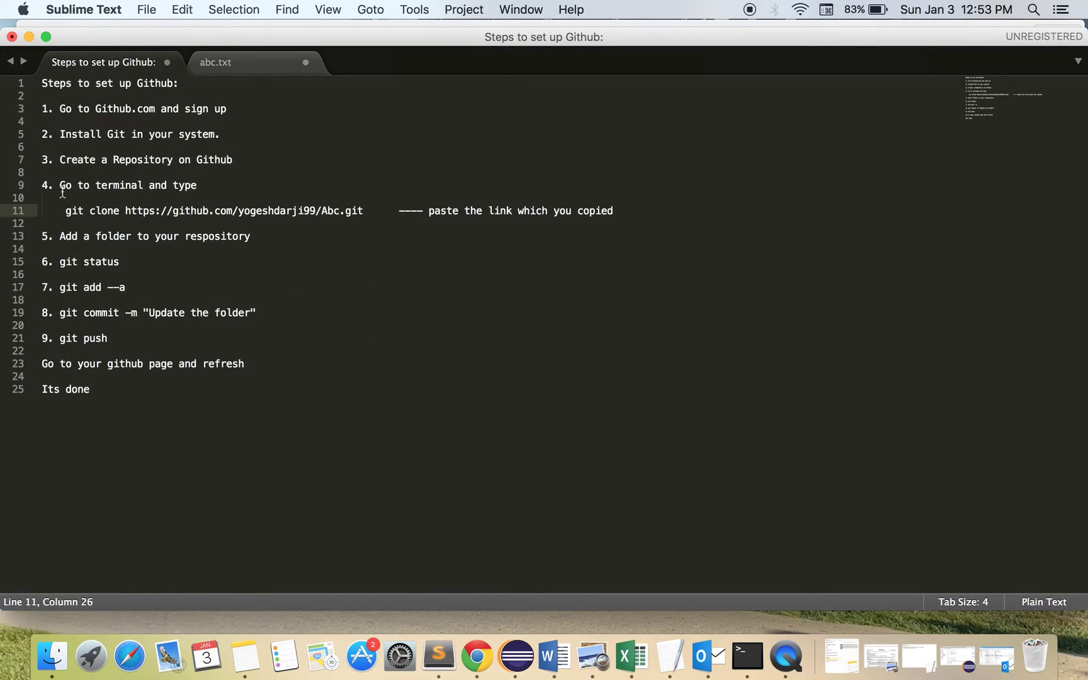
drag(60, 159, 261, 161)
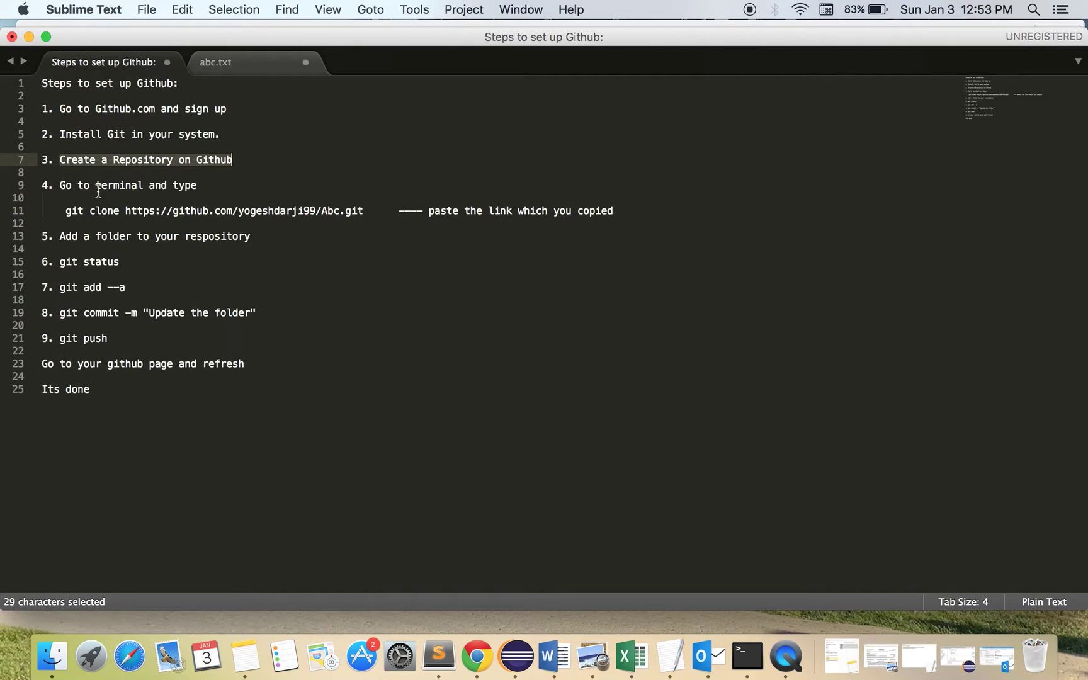
mouse_move(60, 186)
mouse_down()
mouse_move(213, 192)
mouse_move(445, 225)
mouse_up()
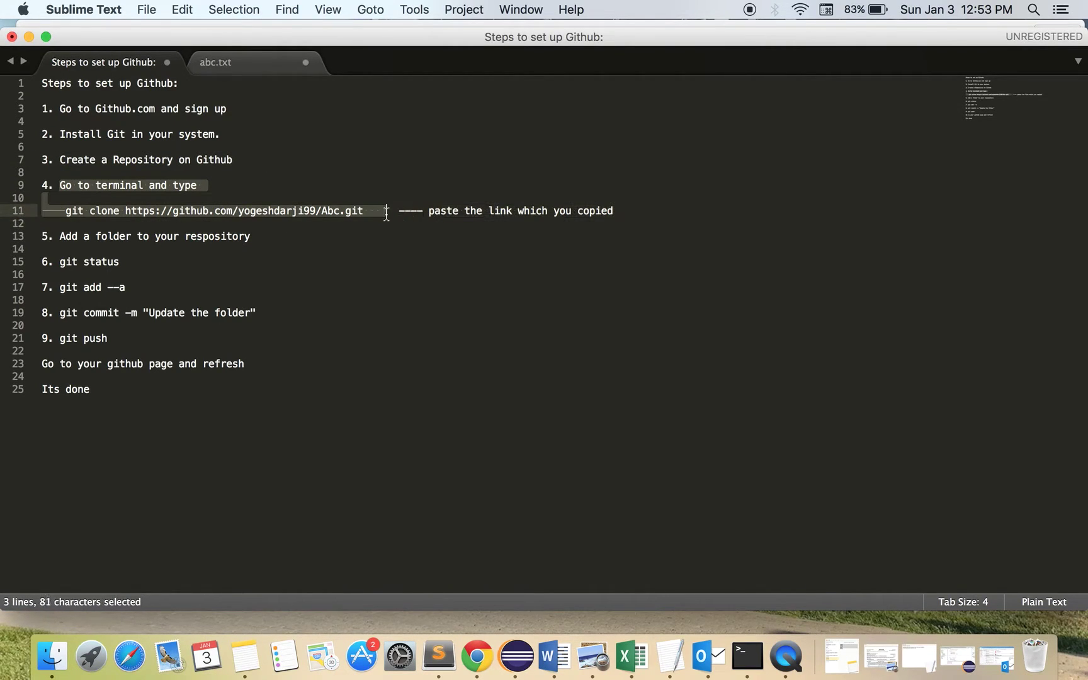
drag(437, 221, 276, 222)
key(super+Tab)
scroll(716, 213, up, 3)
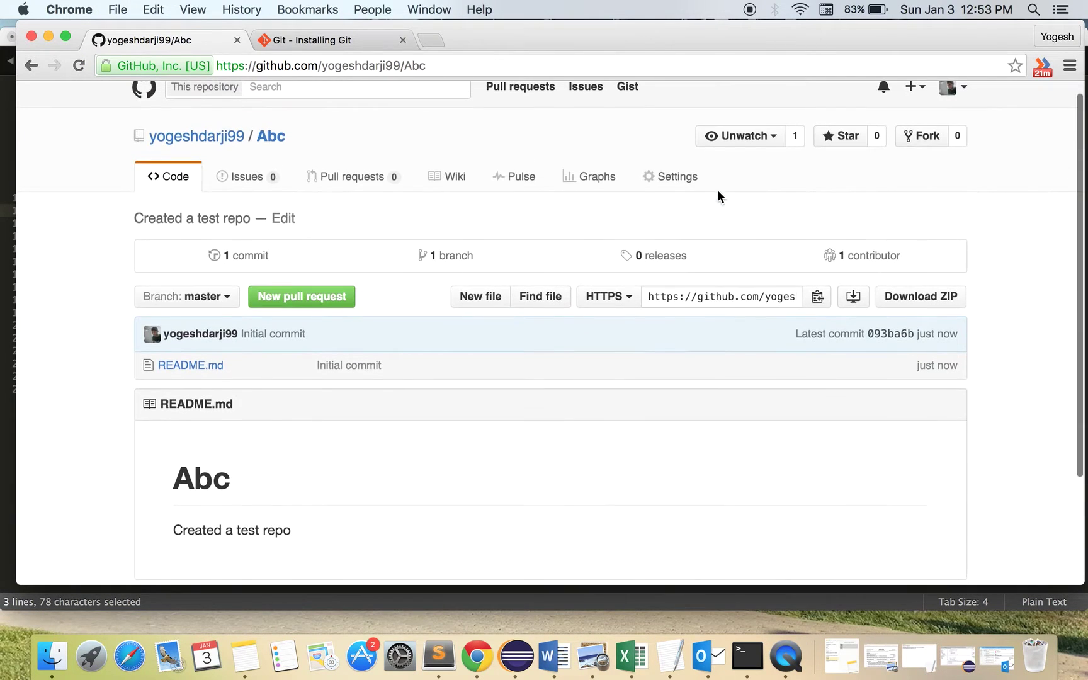
Copy Abc's HTTPS clone URL and run git clone with it in Terminal.
click(818, 295)
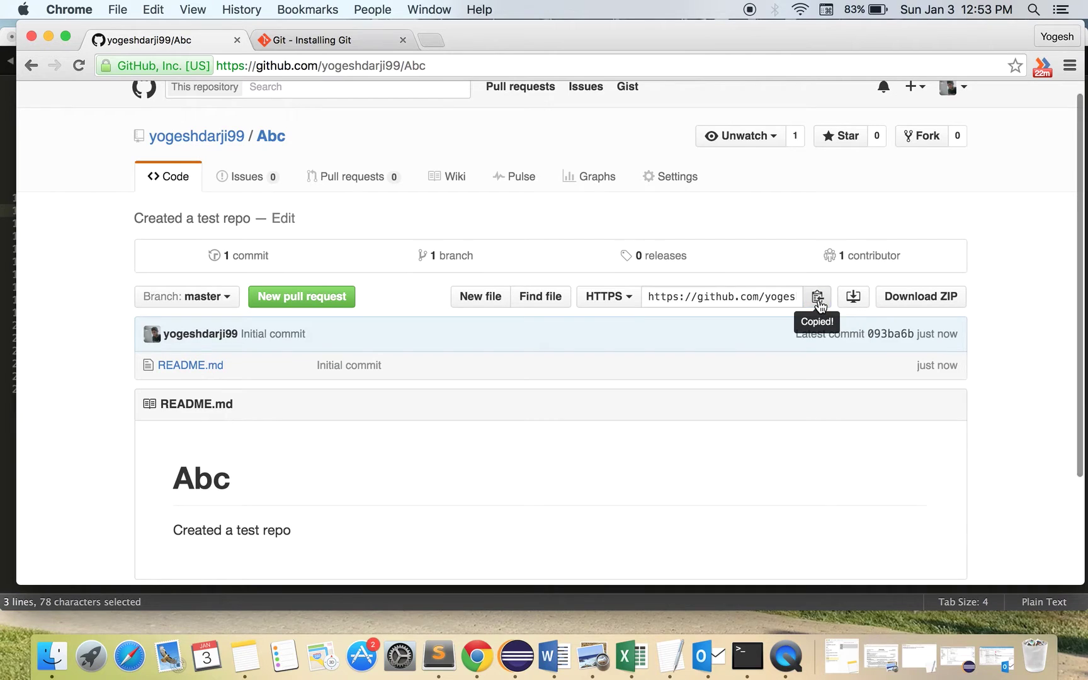
click(740, 656)
key(Return)
key(Return)
key(Return)
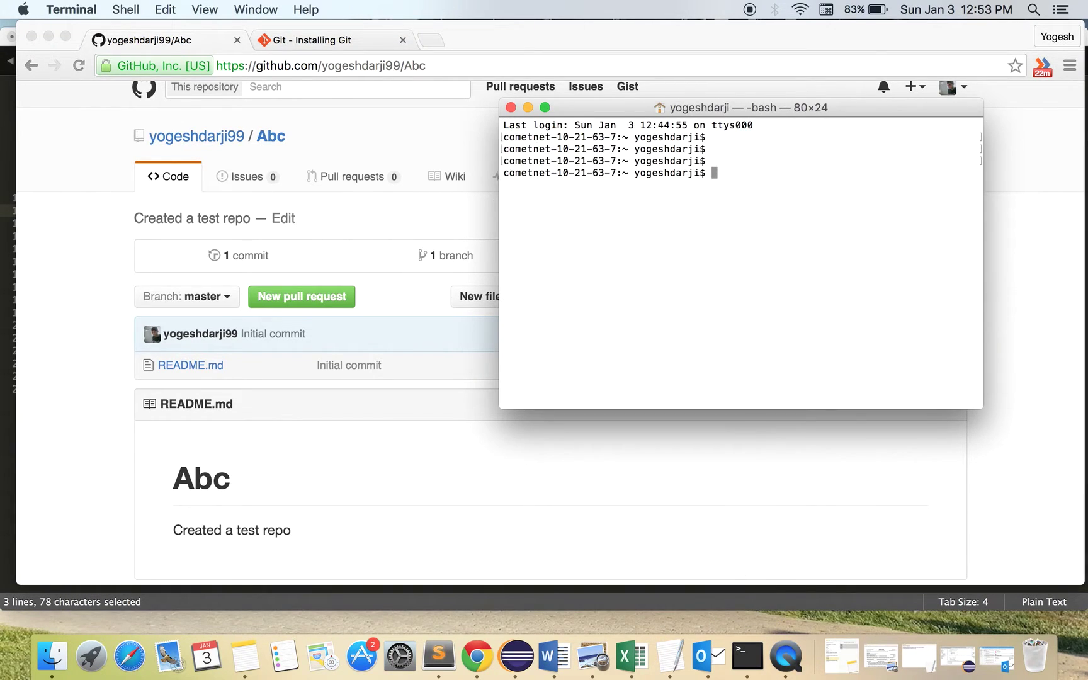
text(gi)
text(t clone)
text(https://github.com/yogeshdarji99/Abc.git)
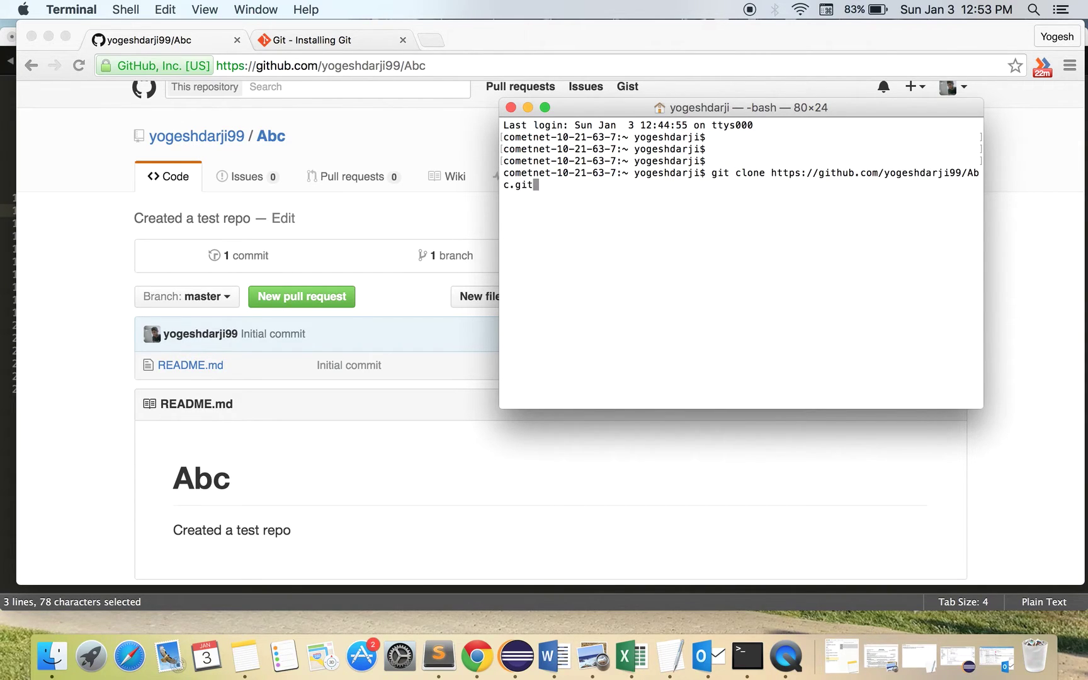
key(Return)
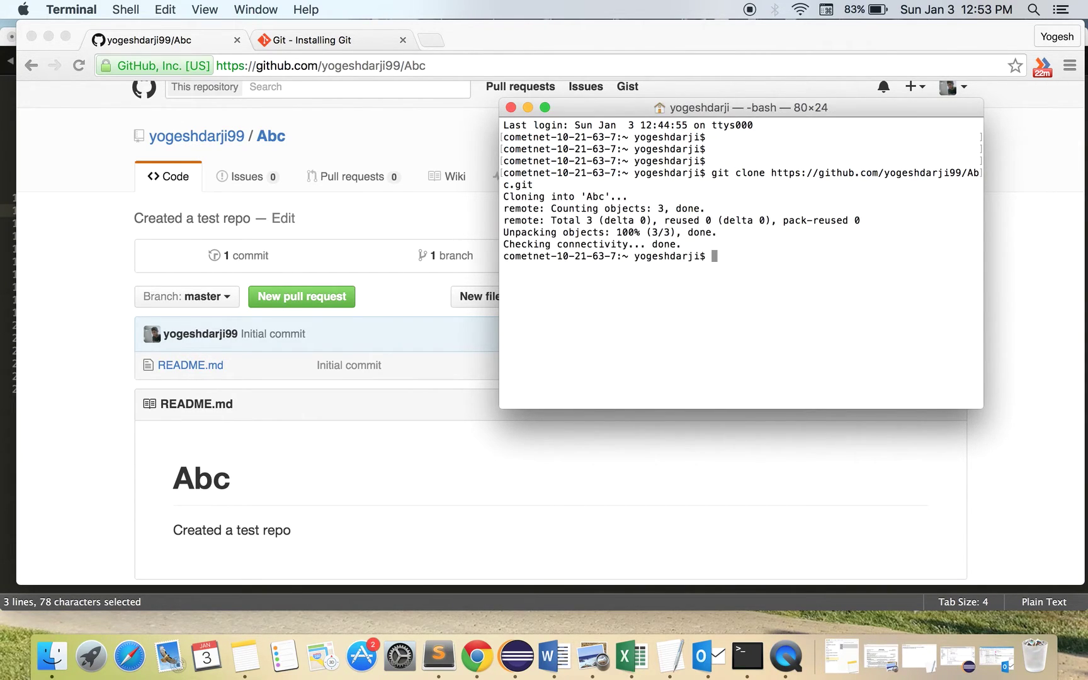
key(Return)
key(Return)
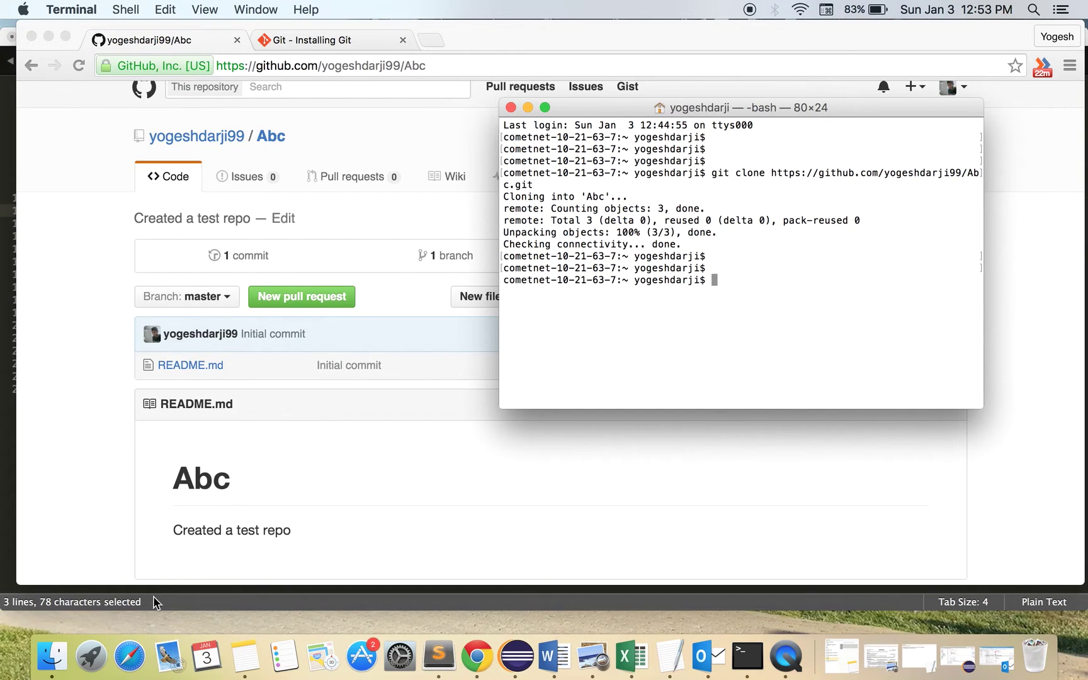
Open the cloned Abc folder from the home folder in Finder to confirm README.md.
click(43, 661)
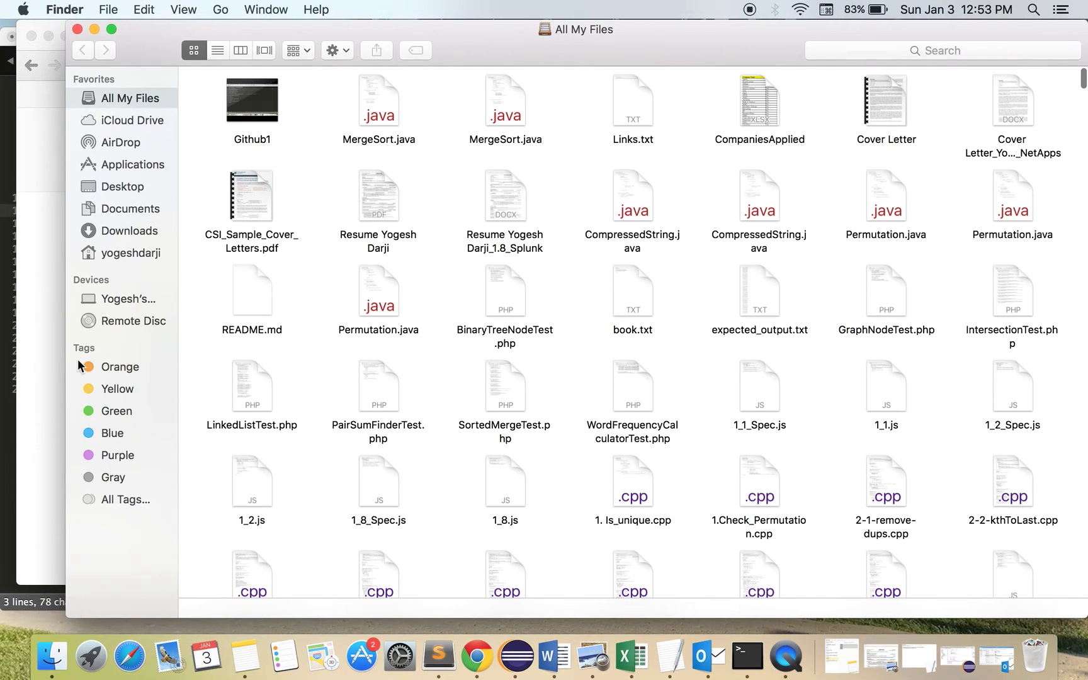
click(116, 252)
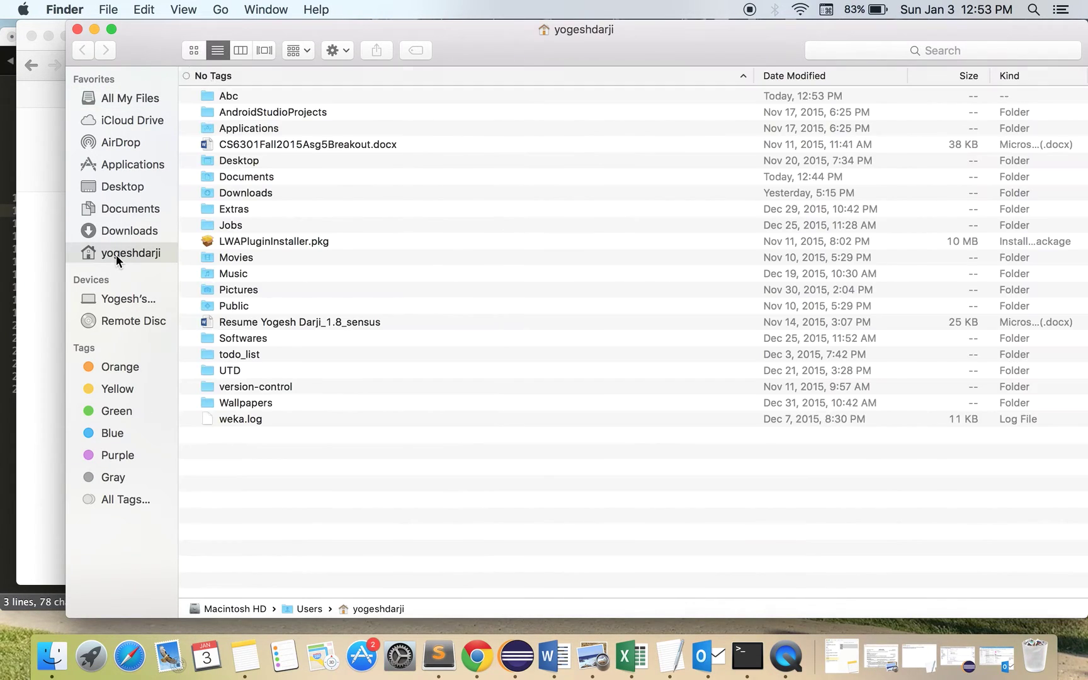
click(283, 96)
double_click(282, 96)
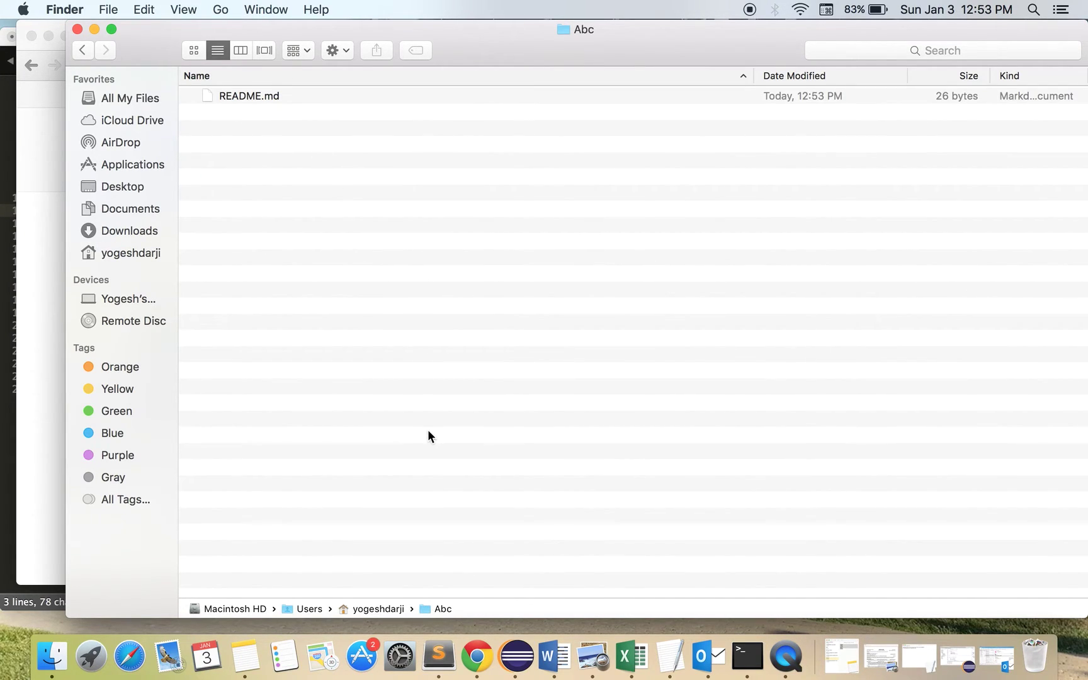
click(439, 653)
click(273, 252)
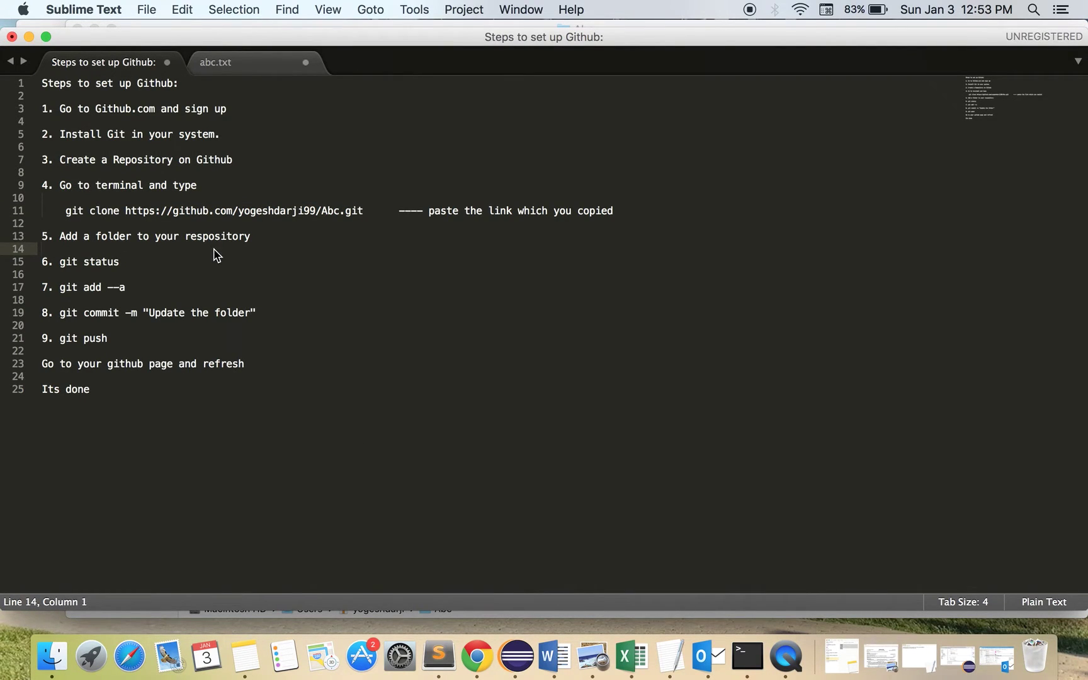
key(super+Tab)
Save the abc.txt note as test1.txt in the local Abc folder.
click(438, 655)
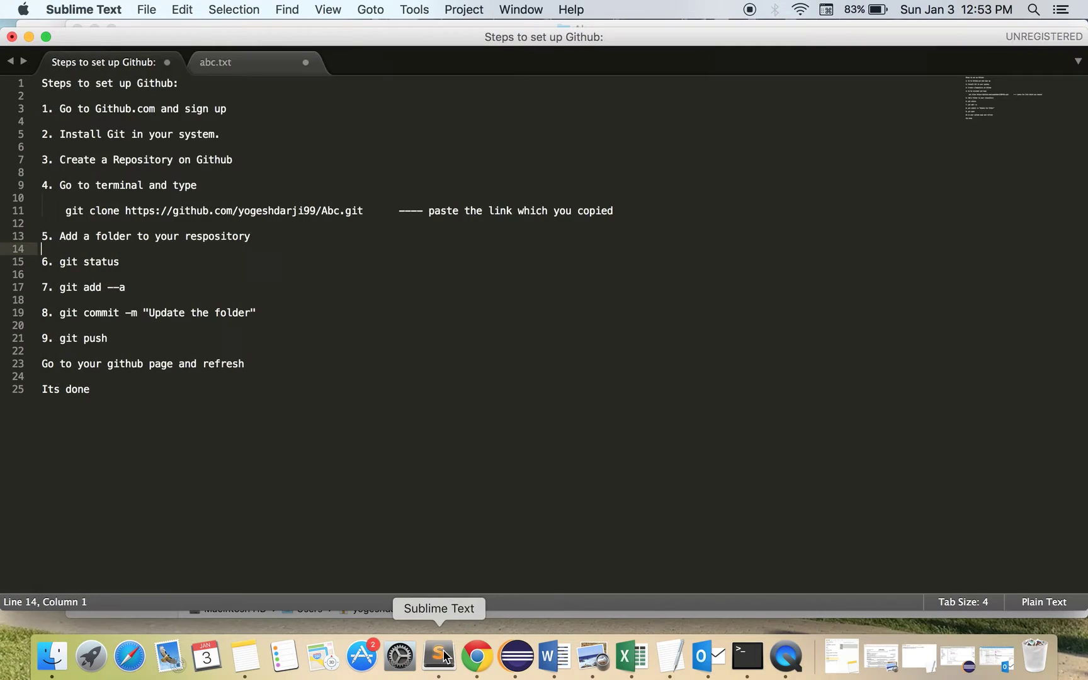
click(258, 64)
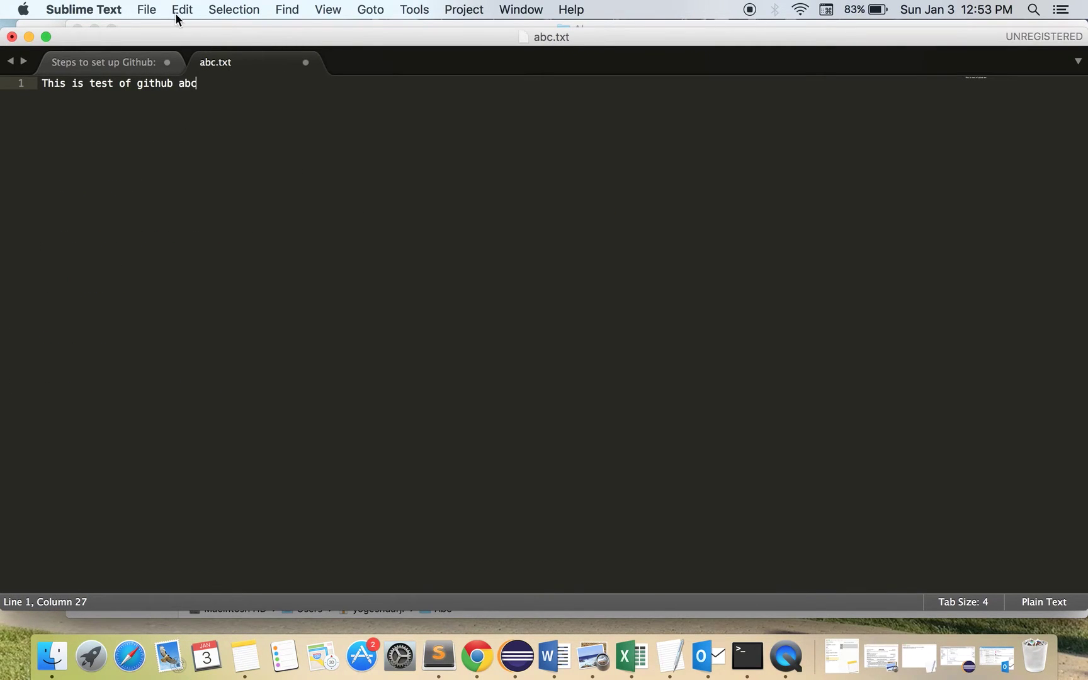
click(146, 14)
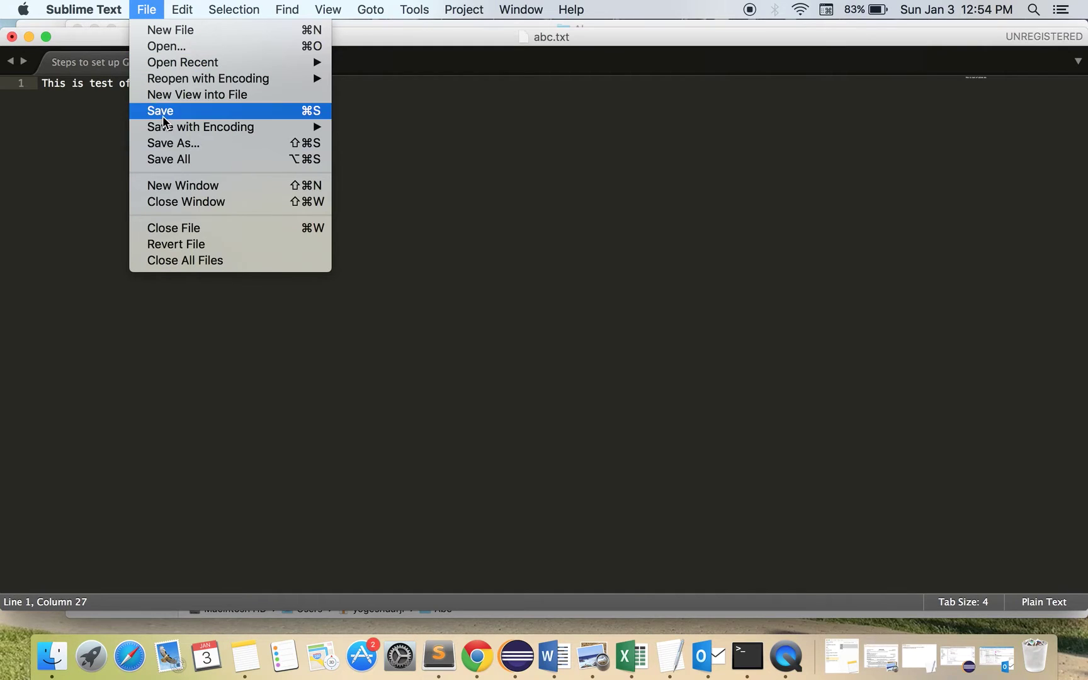
click(168, 143)
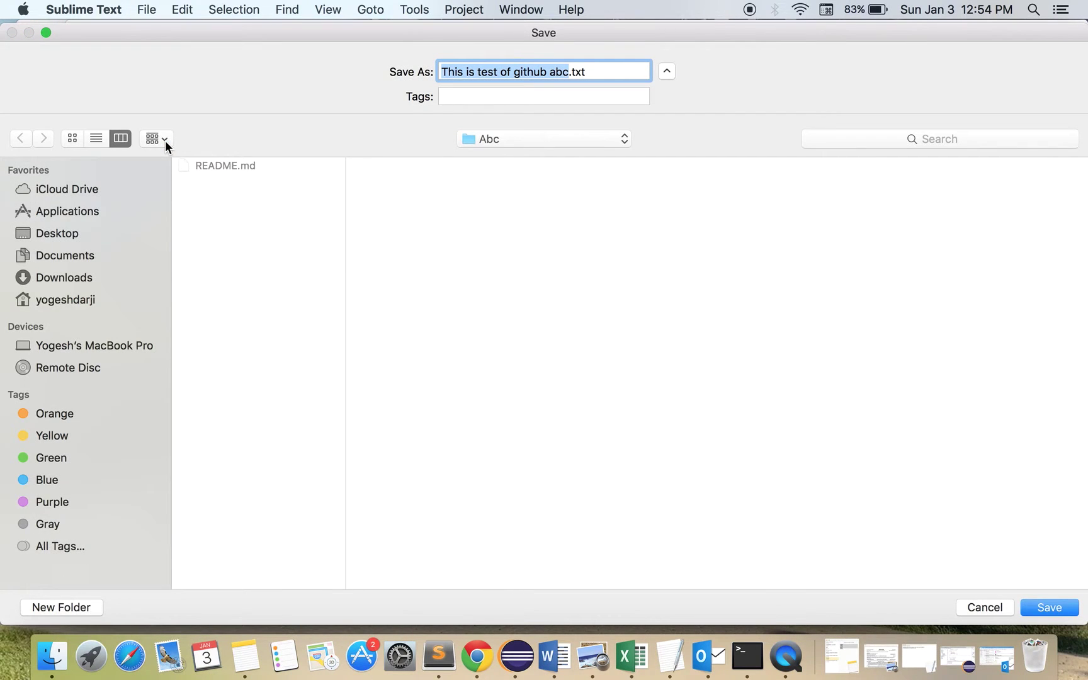
key(BackSpace)
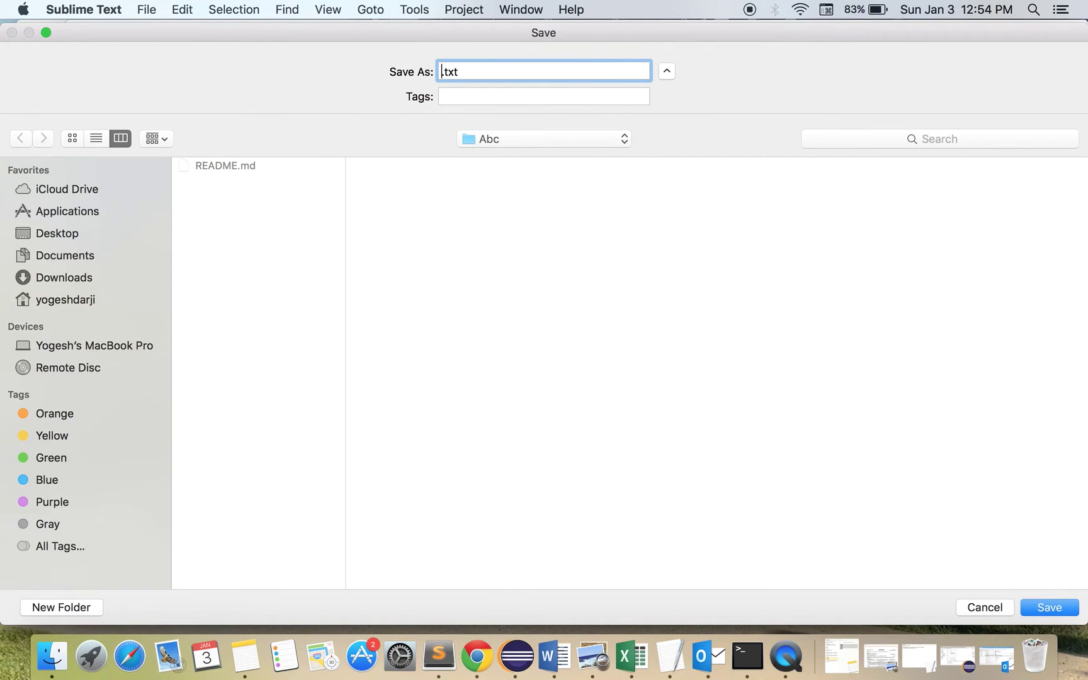
text(test1)
click(1045, 609)
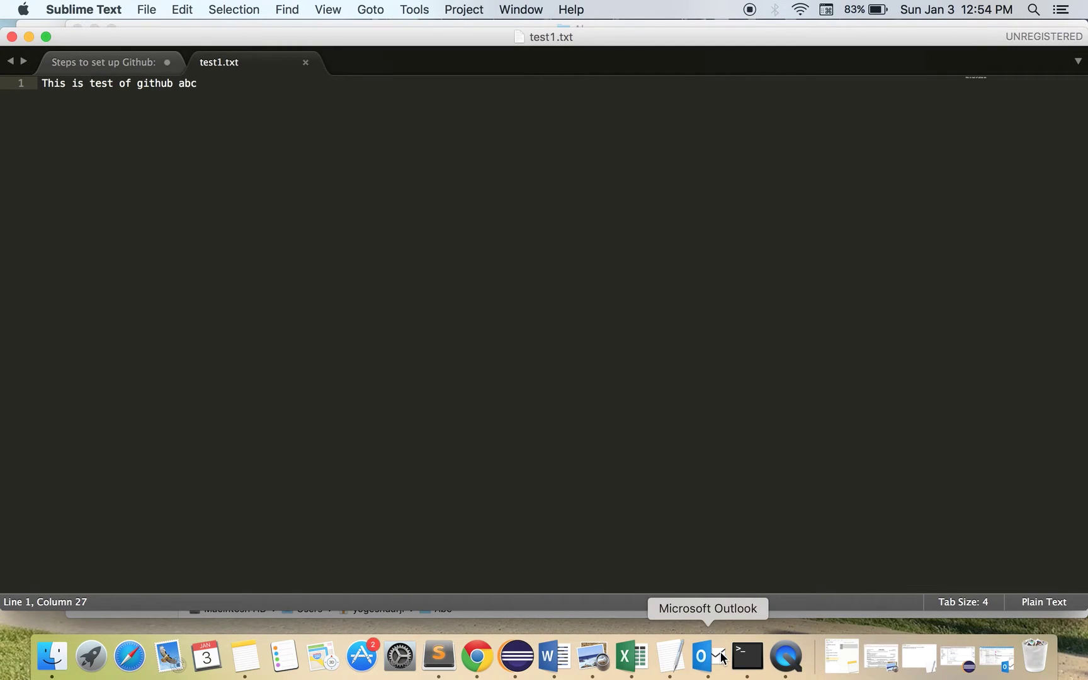
Select the git status step in the setup notes, then switch to Terminal.
click(98, 67)
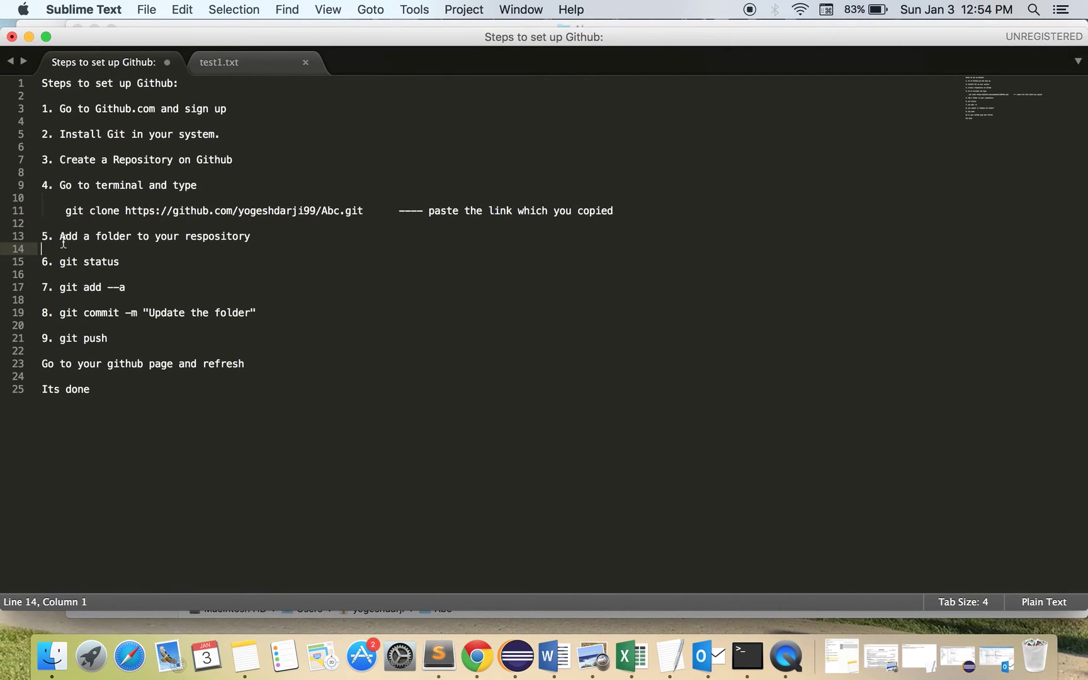
drag(63, 270, 147, 265)
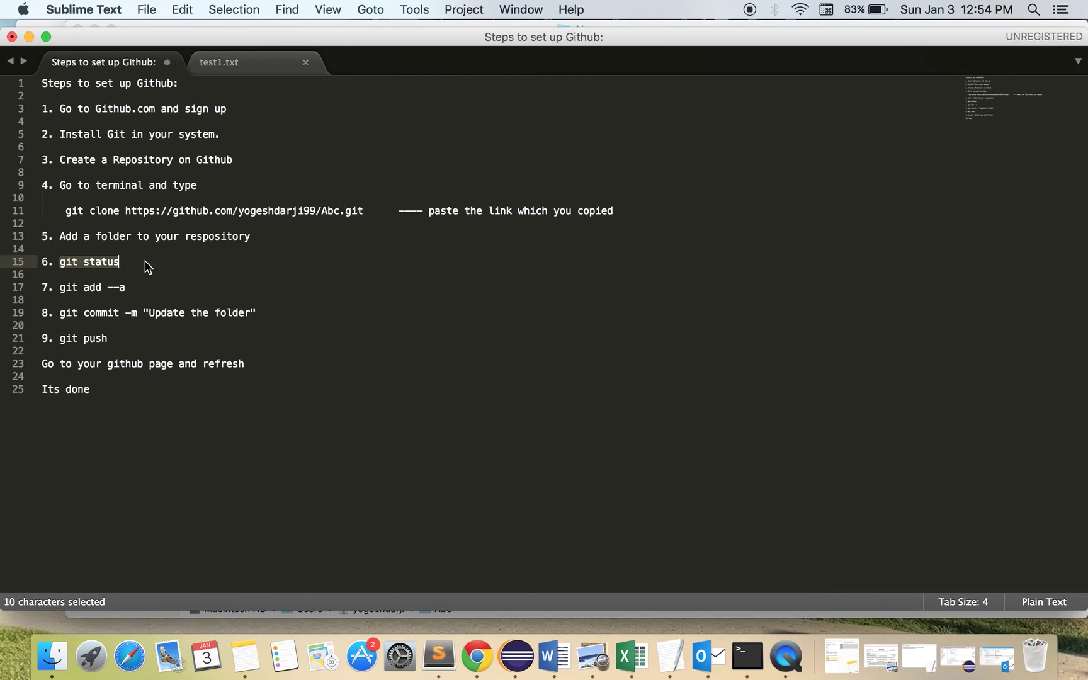
click(748, 656)
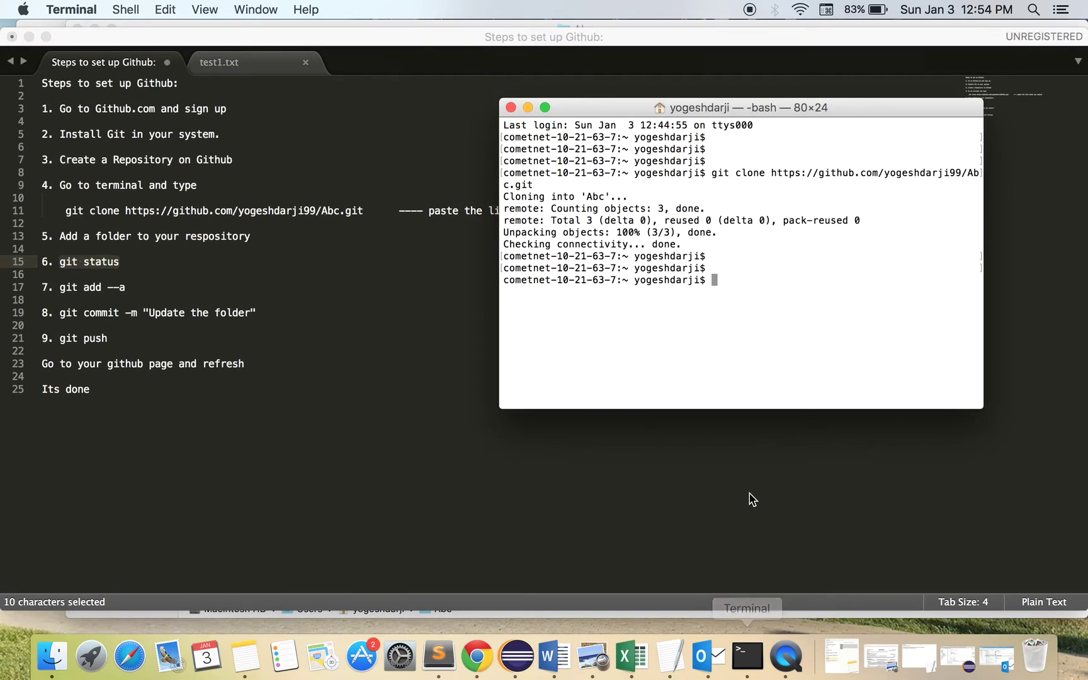
text(cd )
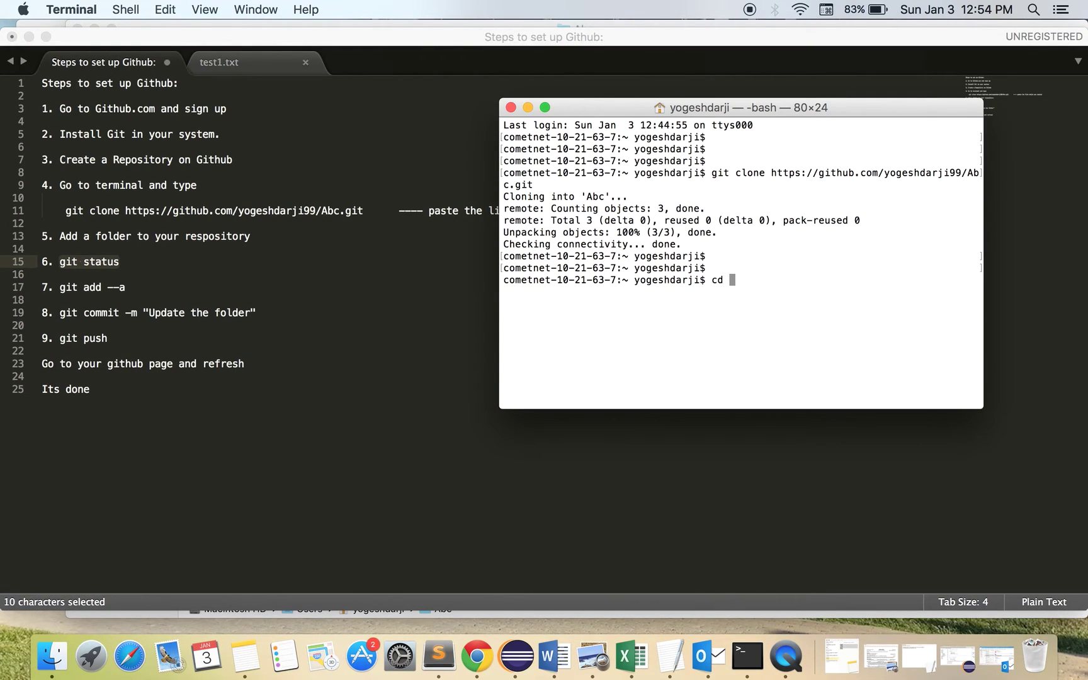
text(A)
text(bc/)
Change into Abc and run git status, which lists test1.txt as untracked.
key(Return)
key(Return)
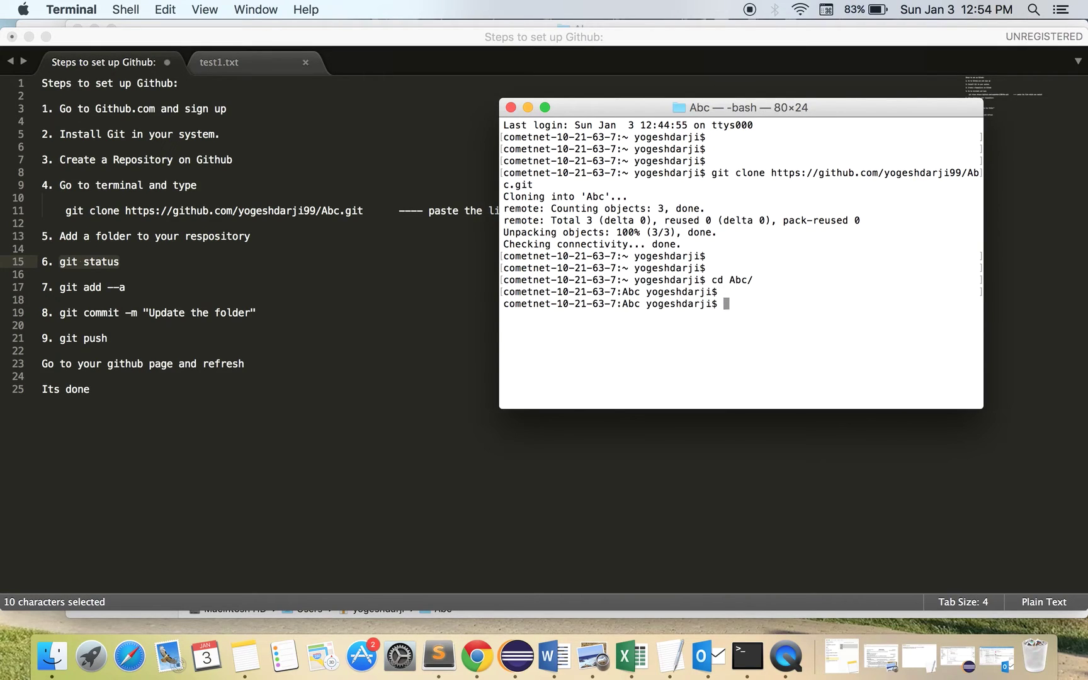
text(git status)
key(Return)
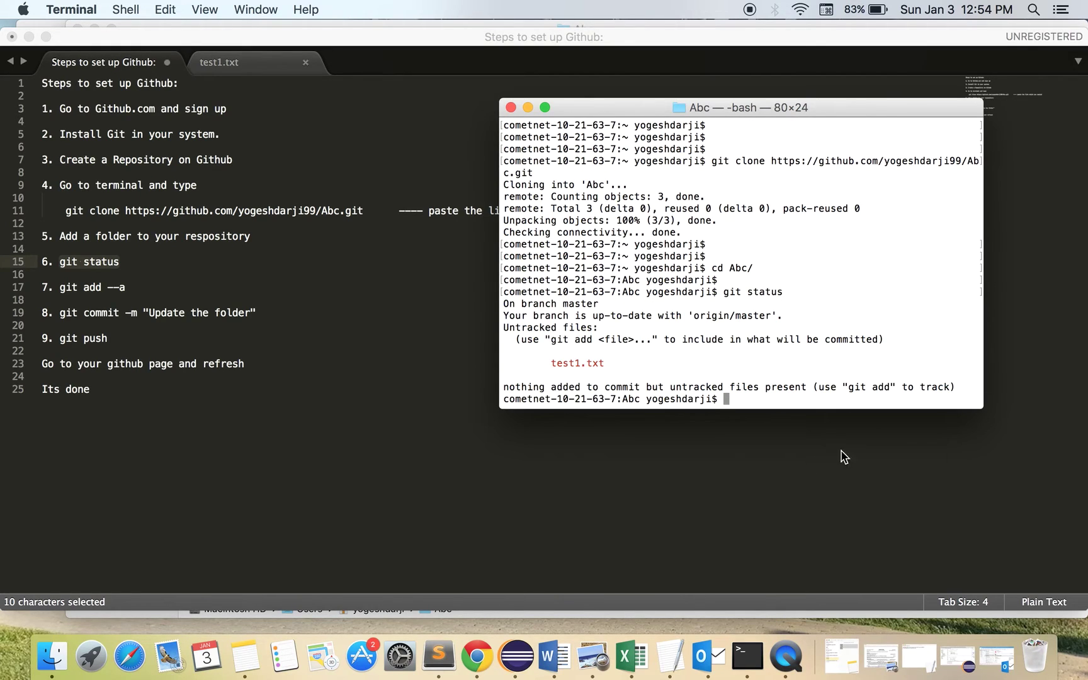
drag(551, 364, 805, 386)
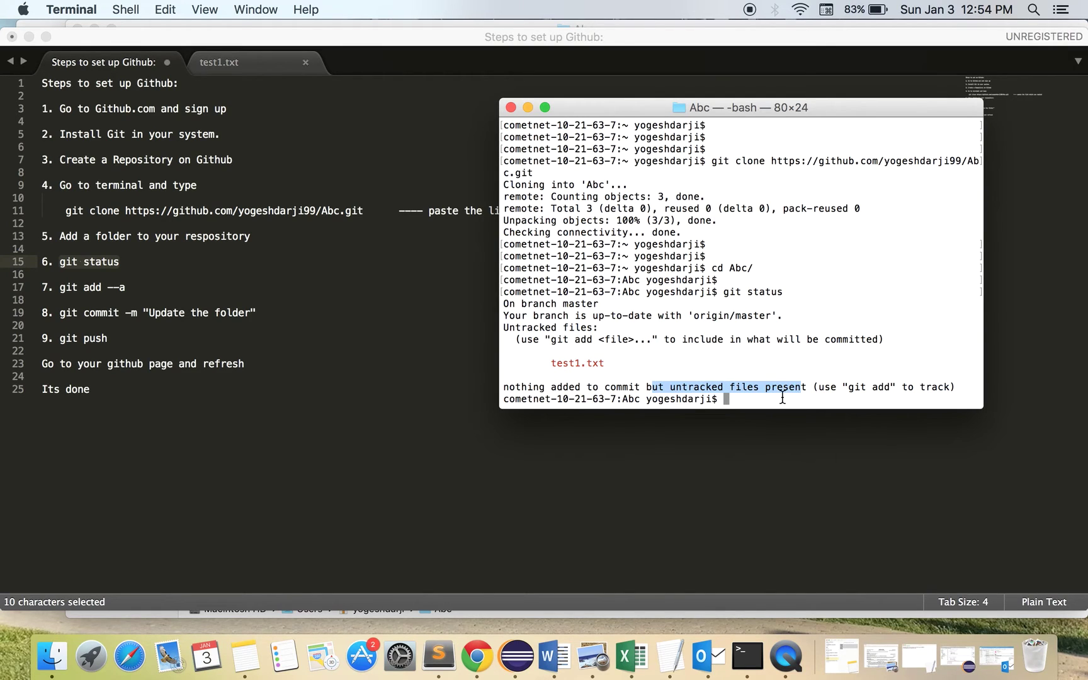
key(Return)
key(Return)
key(Return)
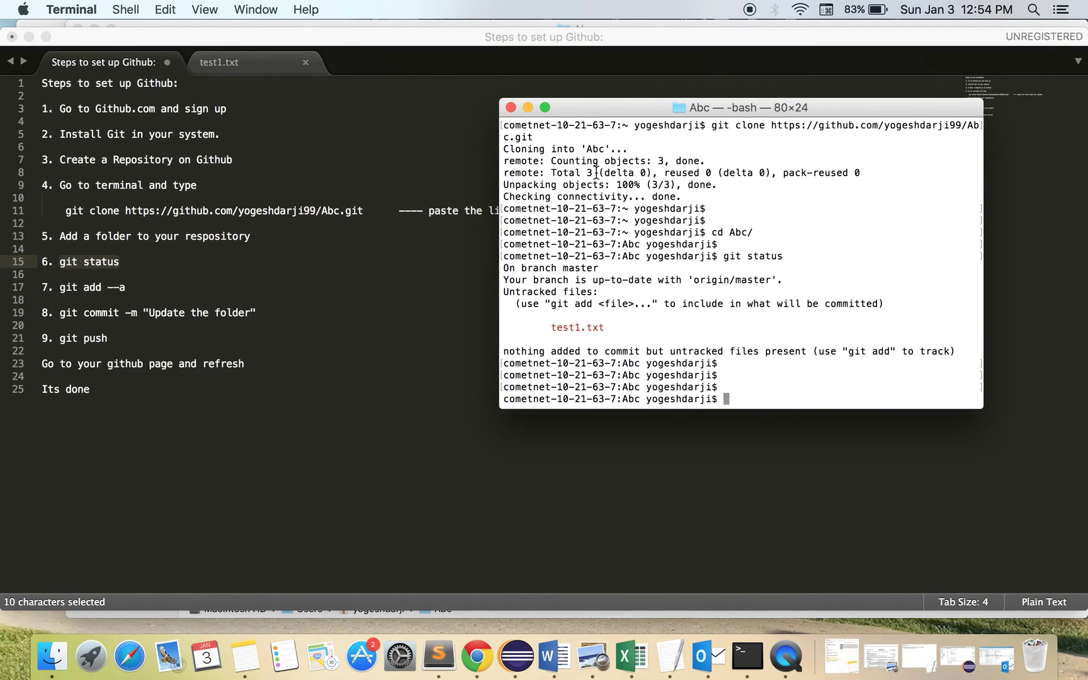
drag(652, 111, 676, 99)
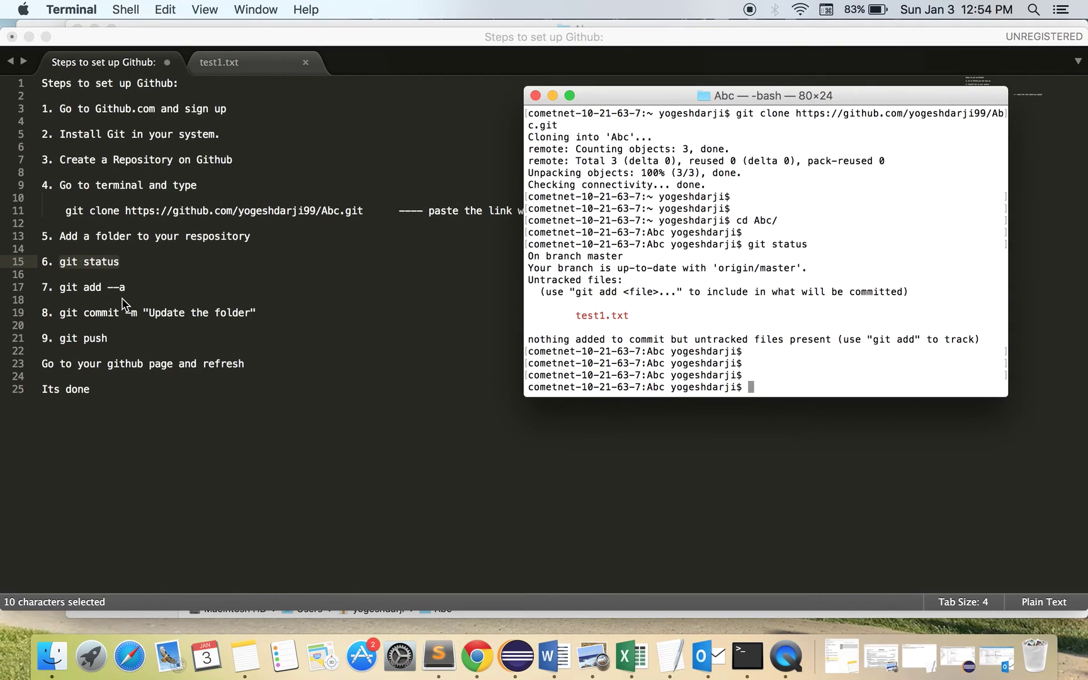
text(git a)
text(dd --a)
Stage all changes and commit them with the message 'Added test1.txt'.
key(Return)
key(Return)
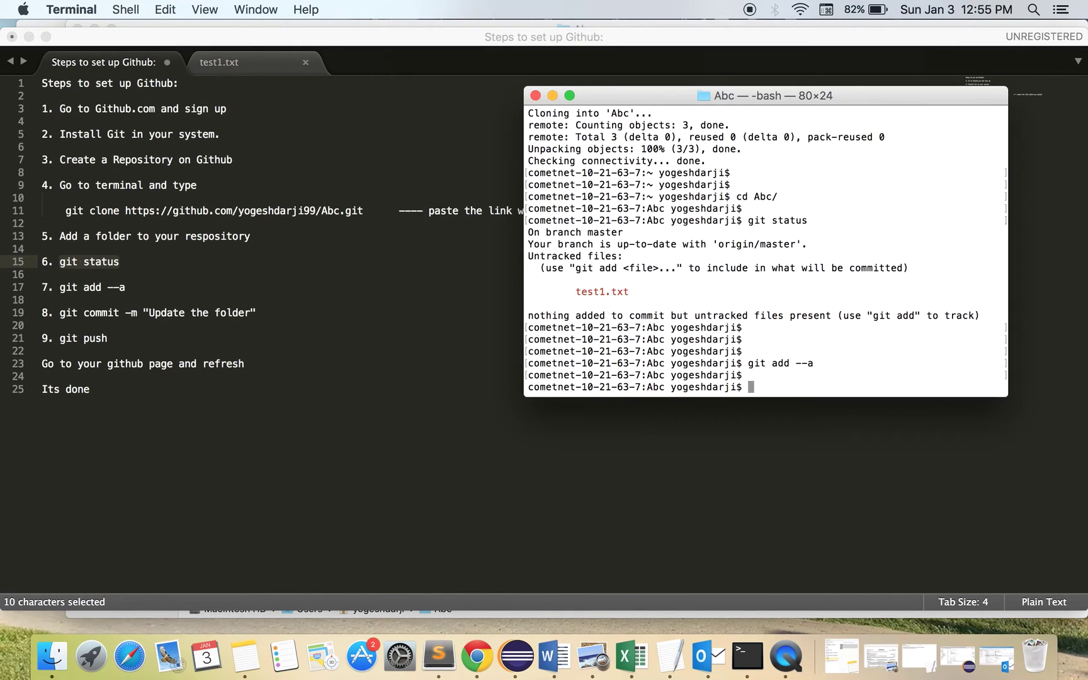
text(git com)
text(mit )
text(-m "U)
key(BackSpace)
text(Add)
text(ed test1)
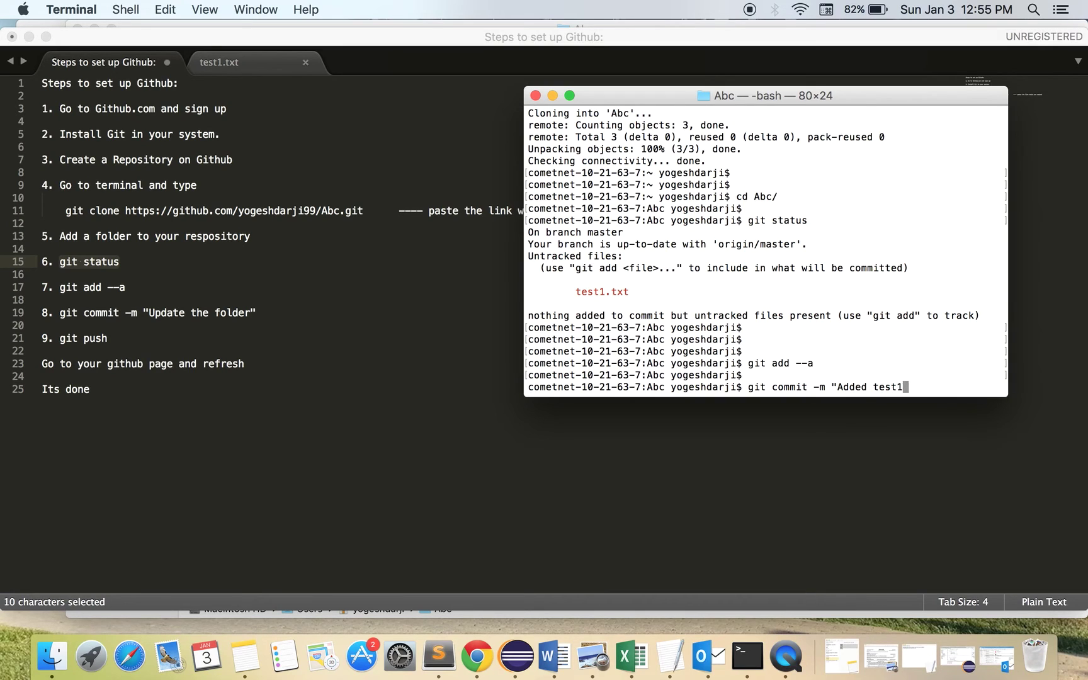
text(.txt")
key(Return)
key(Return)
key(Return)
text(g)
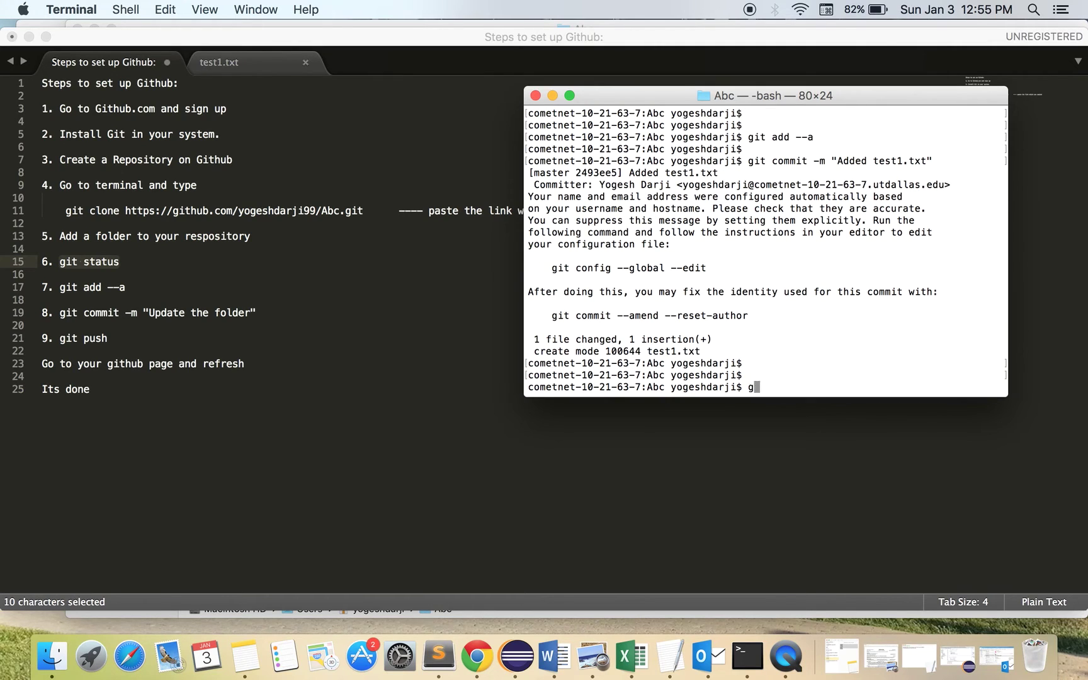
text(it stt)
Check git status, then push the commit to GitHub's master branch.
key(BackSpace)
text(atus)
key(Return)
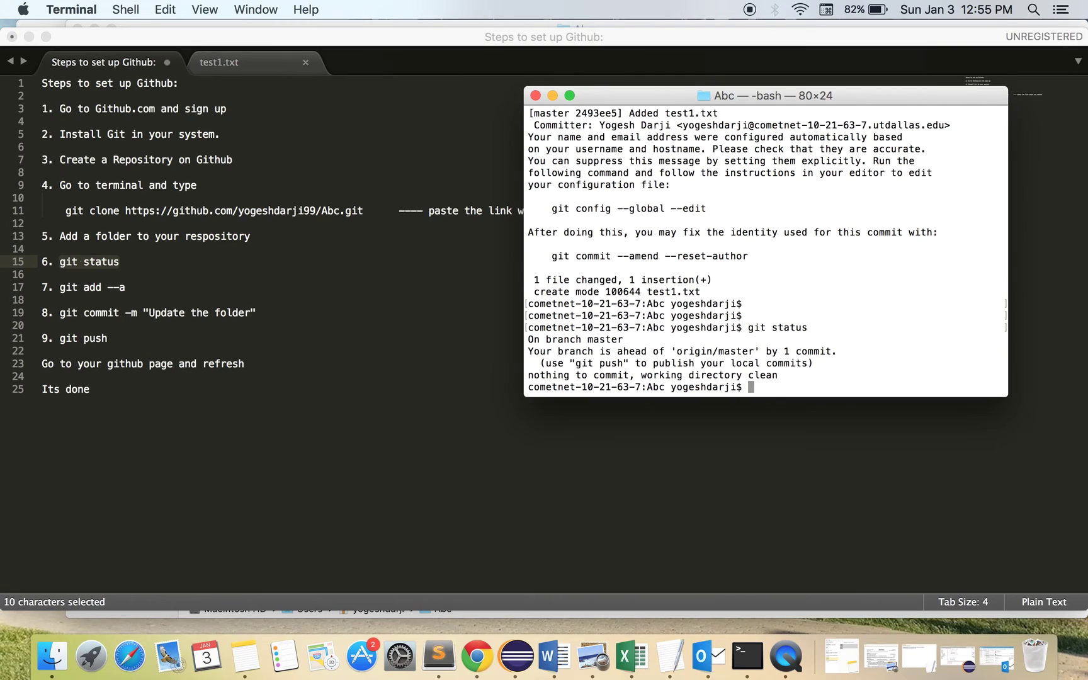
key(Return)
key(Return)
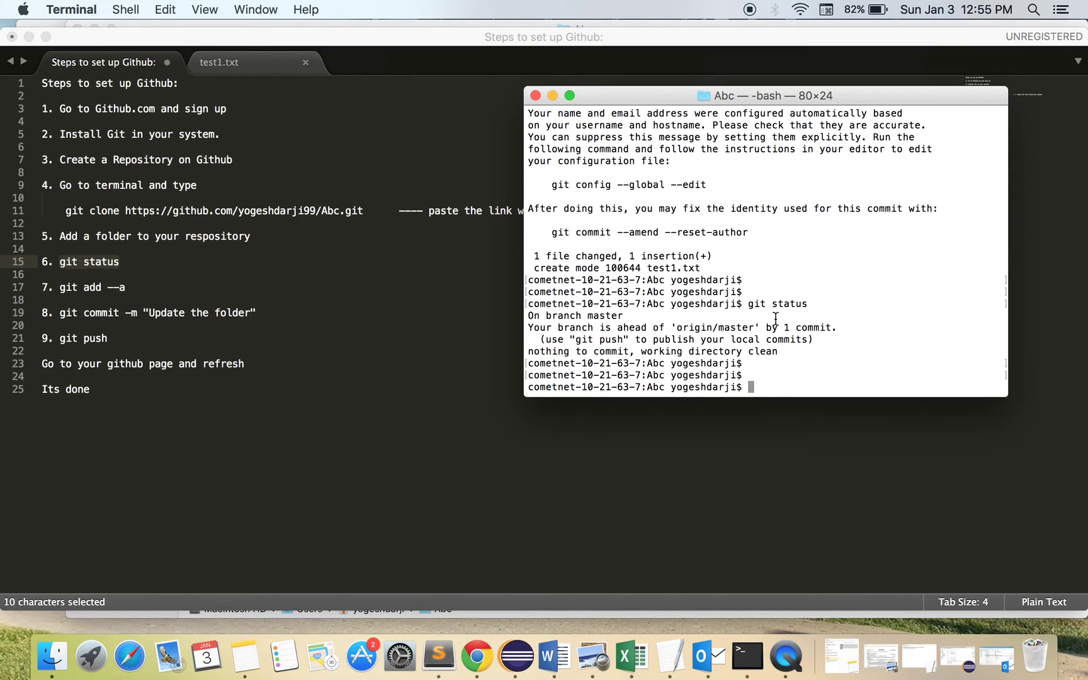
text(git push)
key(Return)
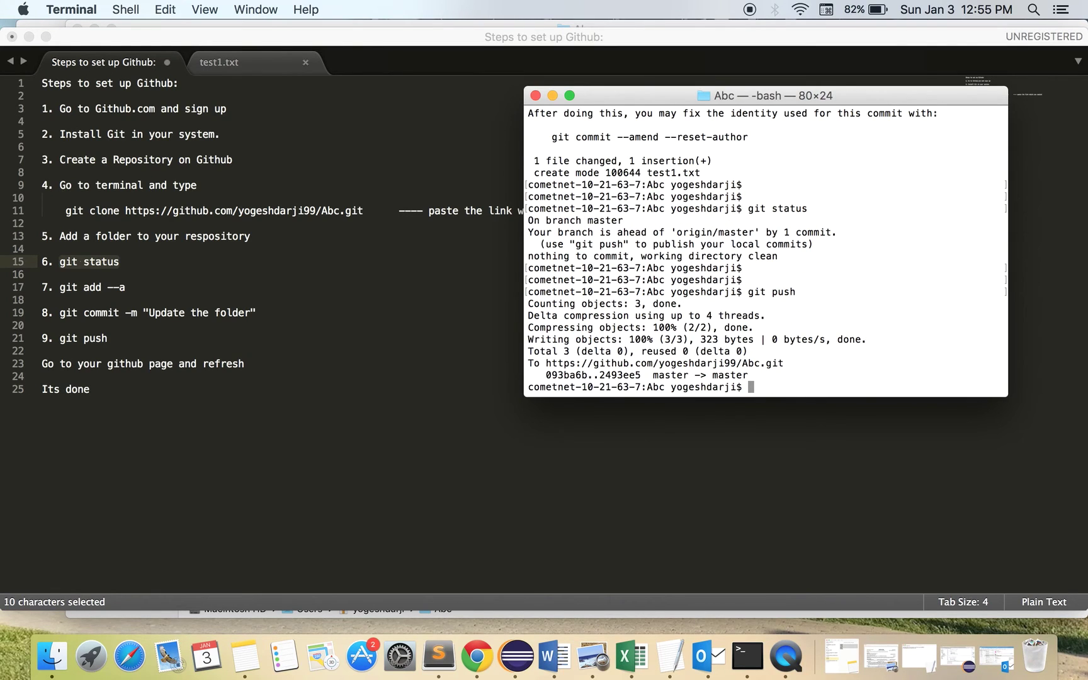
key(Return)
key(Return)
key(Return)
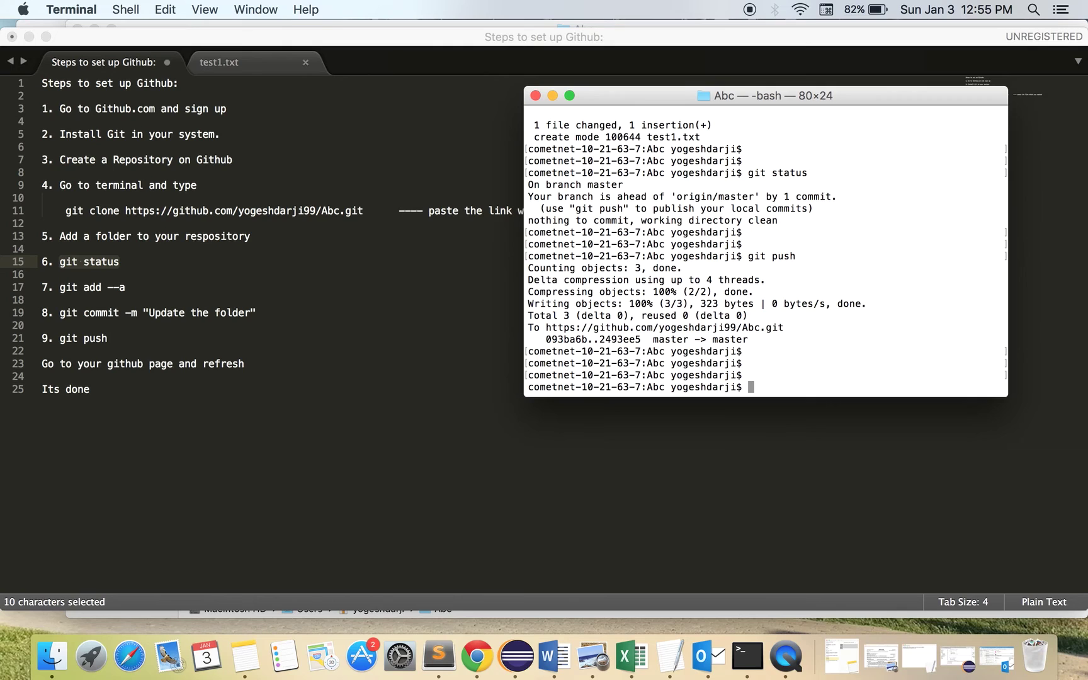
click(477, 655)
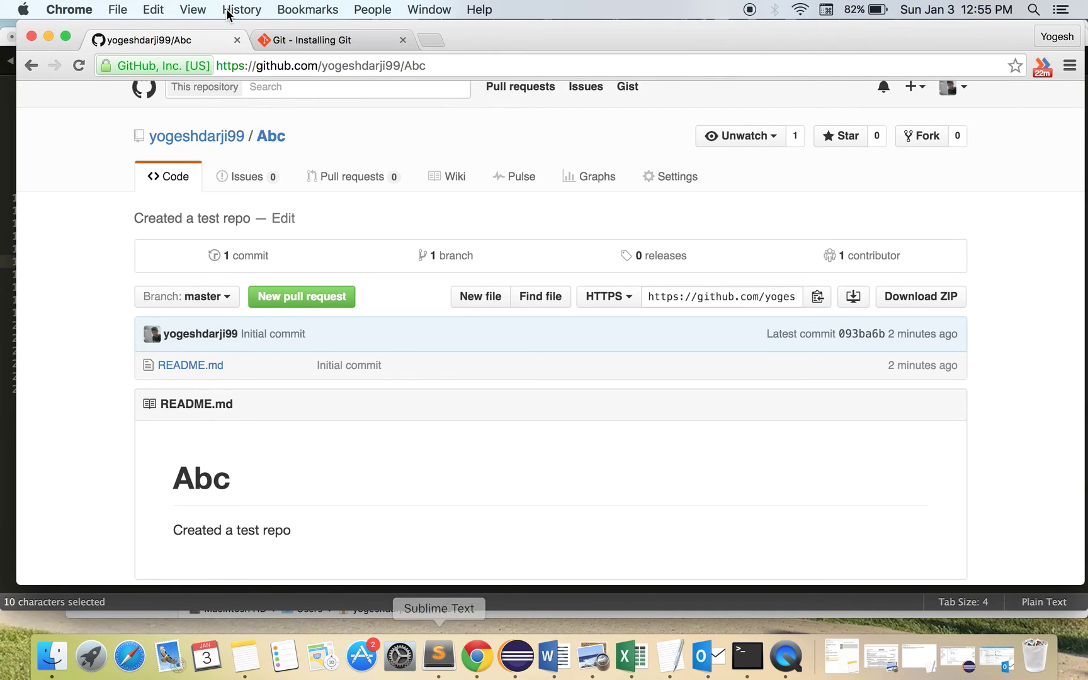
scroll(82, 200, up, 1)
scroll(82, 200, down, 2)
scroll(52, 155, down, 1)
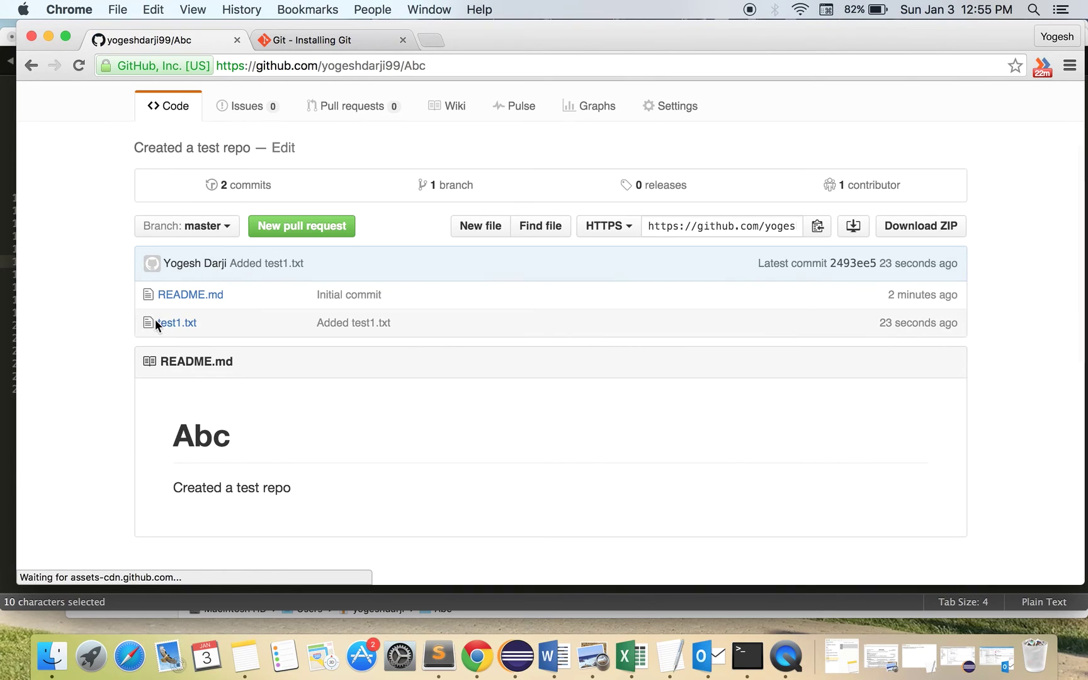
View test1.txt on GitHub reading 'This is test of github abc', then return to the notes.
click(170, 323)
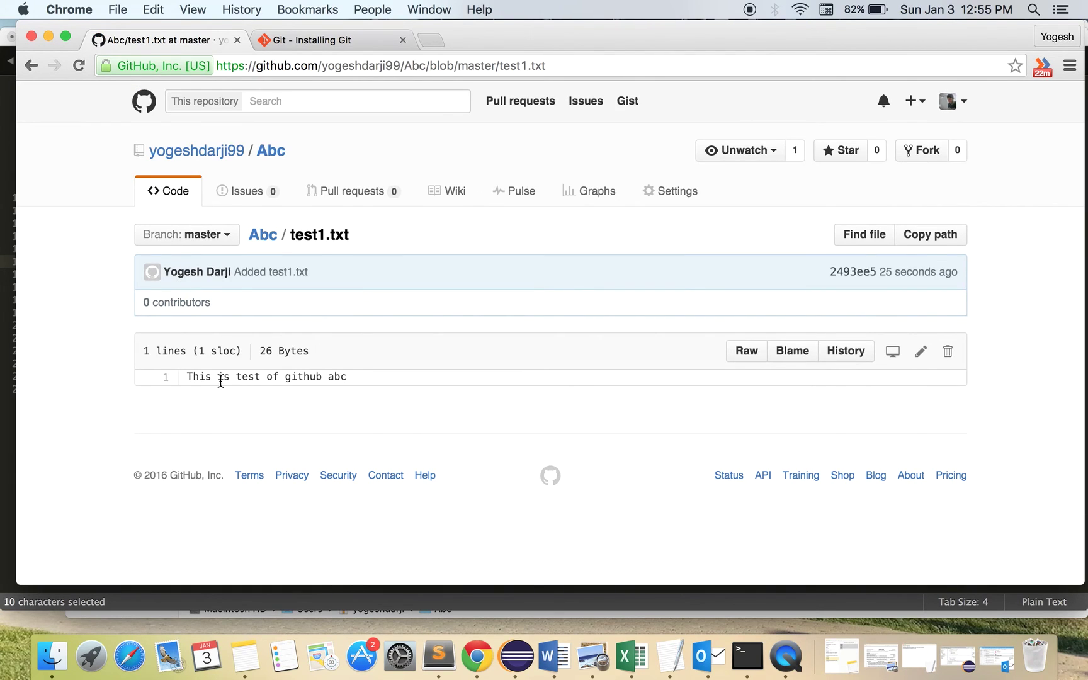
drag(193, 377, 365, 379)
click(352, 388)
right_click(352, 387)
click(259, 402)
click(439, 657)
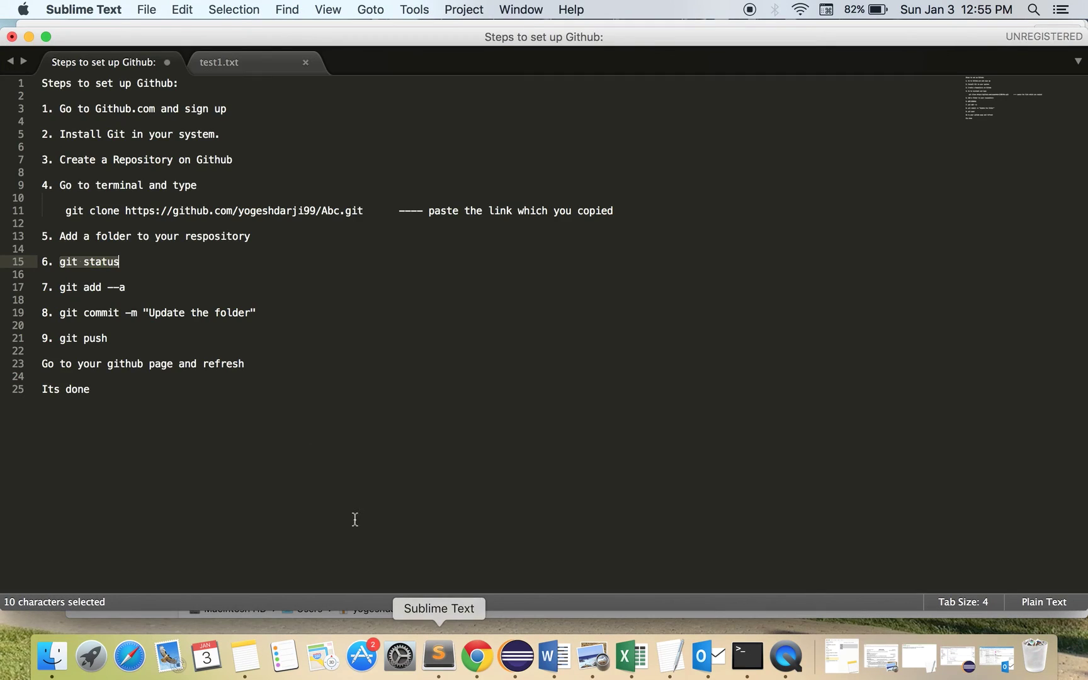
click(224, 255)
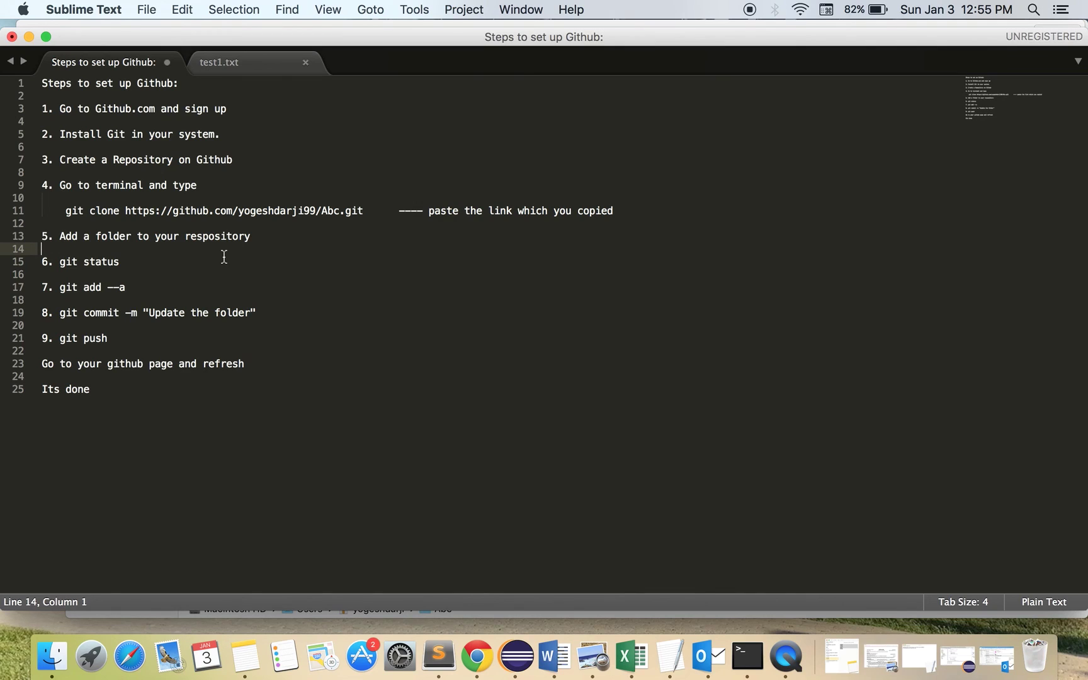